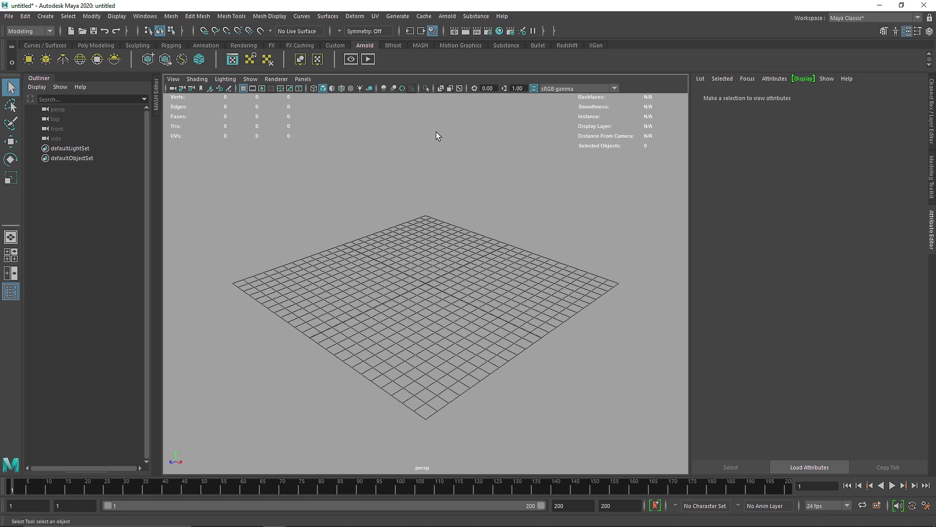
Step: Create a polygon cube and raise it about 5.28 units above the grid along Y
left_click(96, 45)
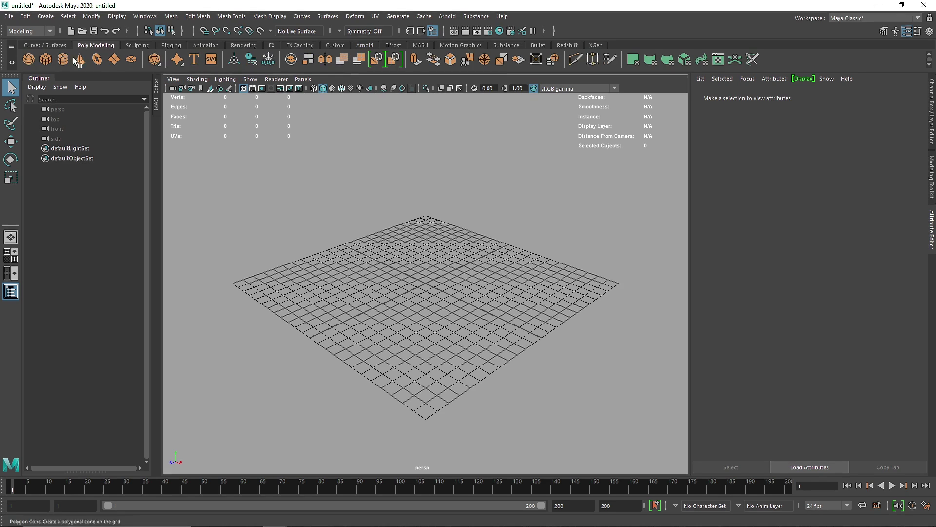
left_click(46, 63)
left_click_drag(455, 262, 490, 260, "alt")
key("w")
left_click_drag(428, 248, 429, 198)
scroll(436, 207, "up", 2)
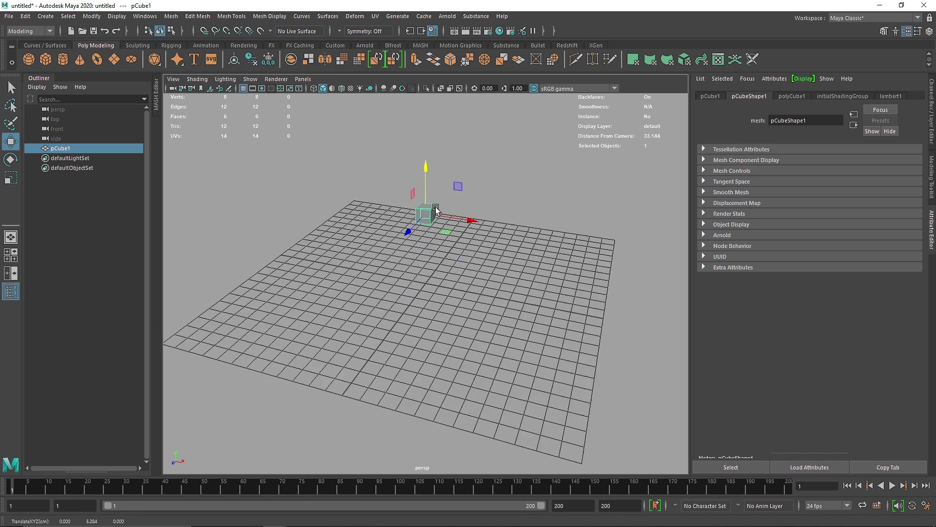
scroll(436, 209, "up", 3)
Step: Create a MASH network from the cube
left_click(420, 45)
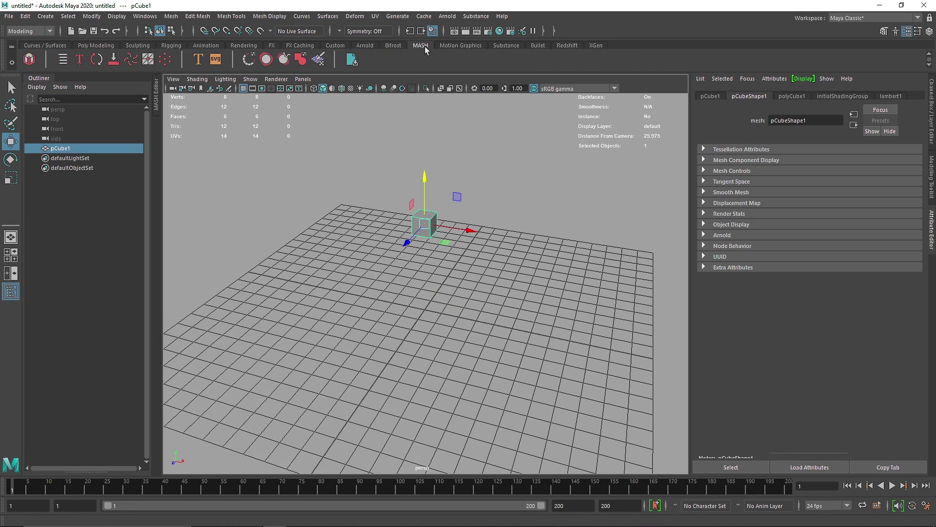
left_click(29, 59)
left_click(429, 304)
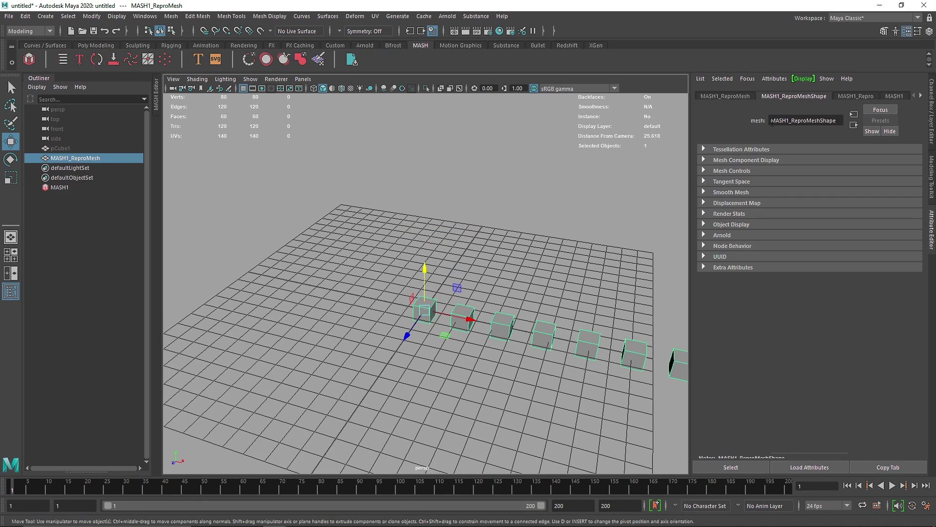
Step: Change the MASH distribution type to Grid and set Grid X, Y and Z to 2
left_click(831, 96)
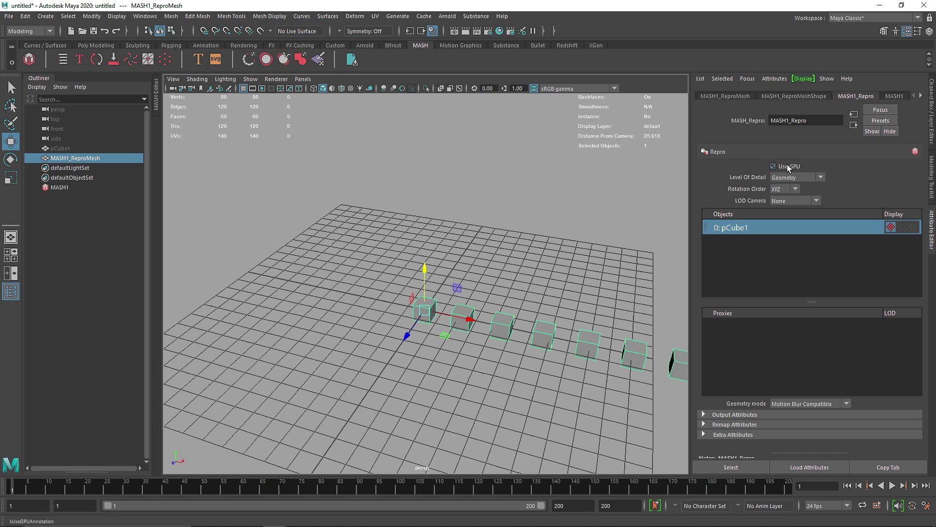
scroll(859, 96, "down", 2)
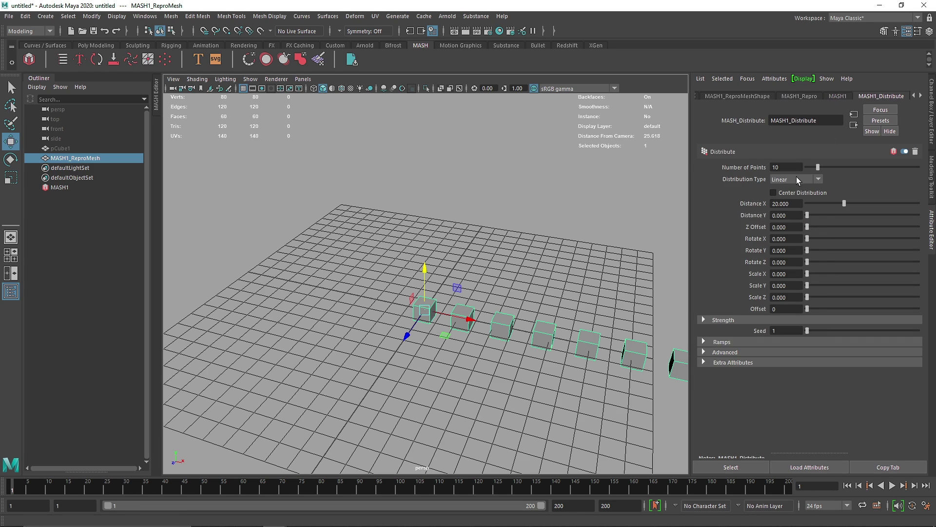
left_click(797, 179)
left_click(783, 238)
left_click(785, 250)
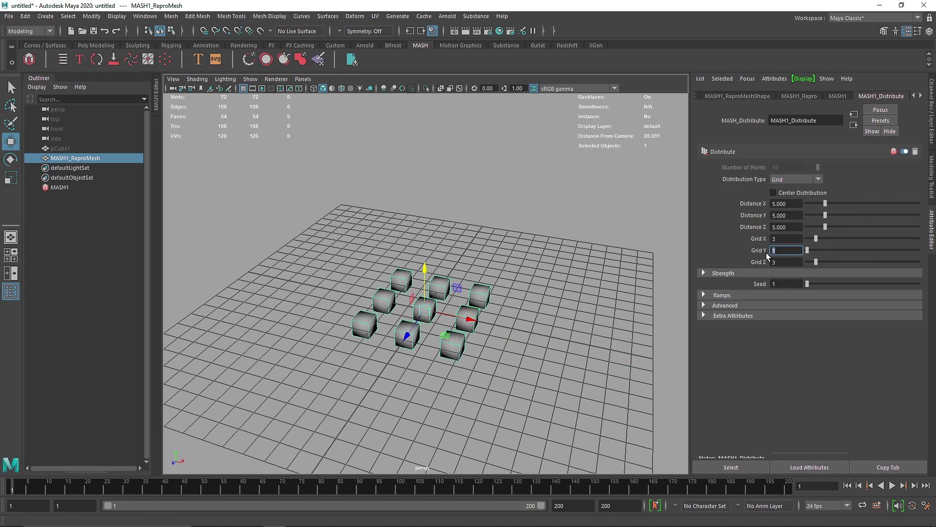
type("2")
double_click(780, 260)
type("2")
double_click(782, 241)
type("2")
left_click(783, 250)
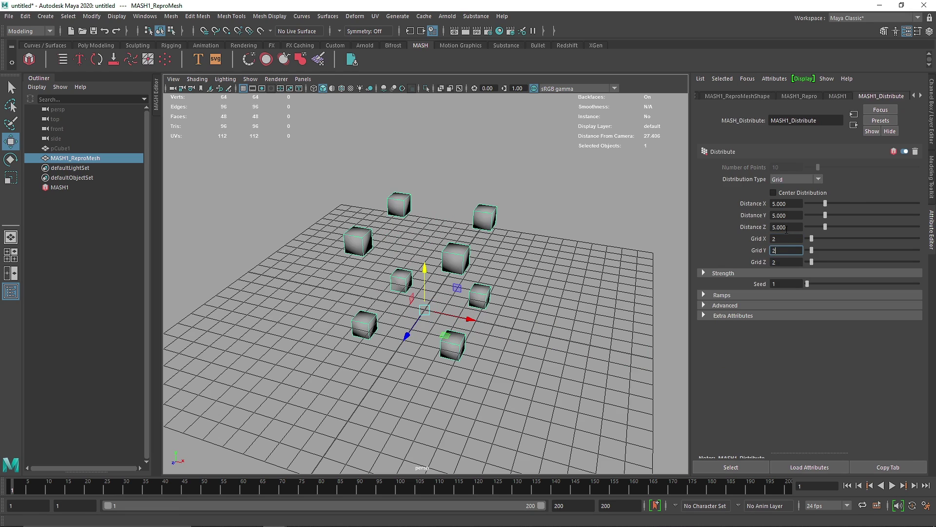
Step: Set the grid distribution's Distance X, Y and Z to 2
left_click_drag(797, 226, 780, 227)
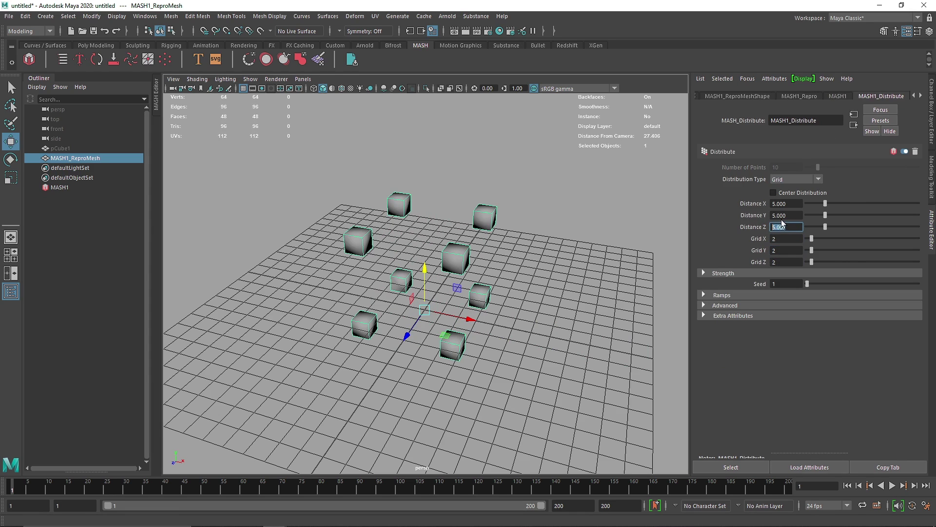
type("2")
left_click(785, 216)
key("Return")
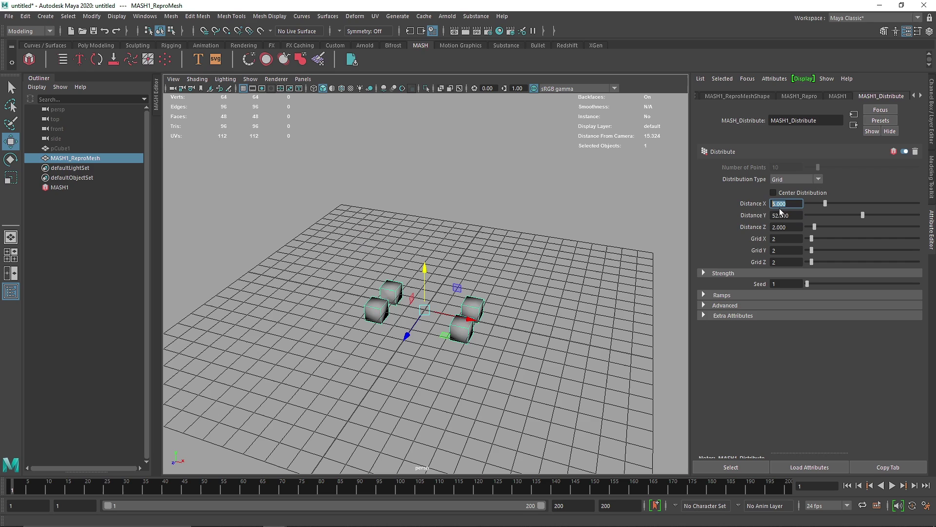
key("Return")
scroll(461, 279, "up", 3)
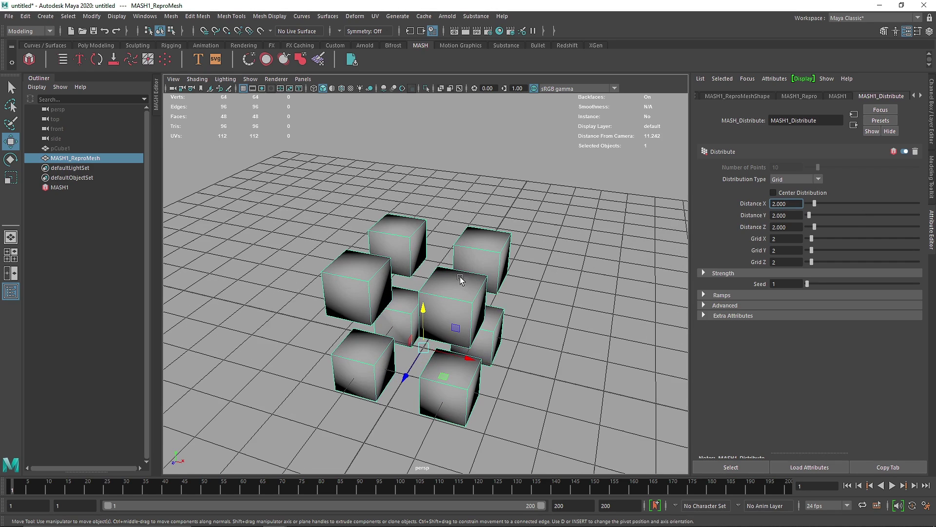
Step: Set the grid distribution's Distance X, Y and Z to 1
left_click_drag(792, 227, 711, 198)
type("111")
left_click(534, 264)
Step: Harden the edges of the MASH cube mesh so its faces shade flat
left_click(436, 293)
right_click_drag(427, 258, 508, 300, "shift")
left_click(539, 305)
left_click(441, 299)
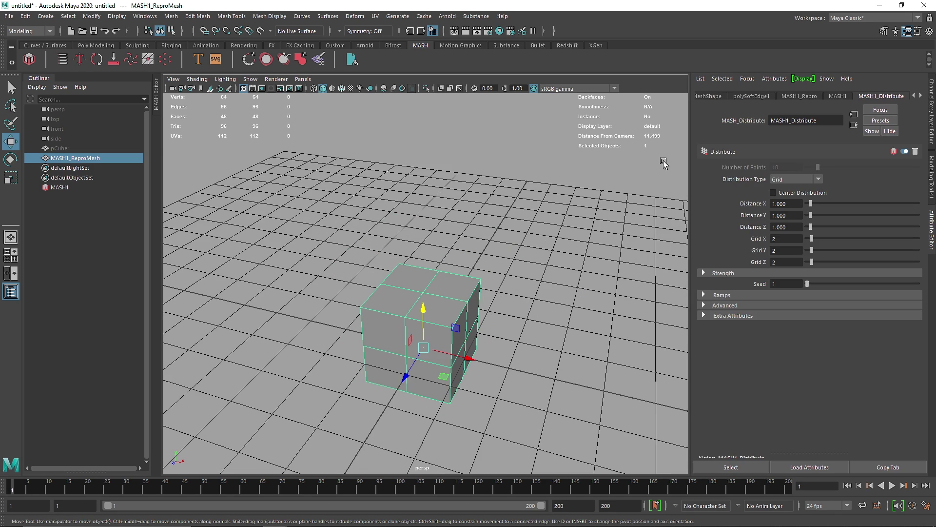
Step: Add a Random node to the MASH network and set its Rotation X, Y and Z to 180
left_click(836, 96)
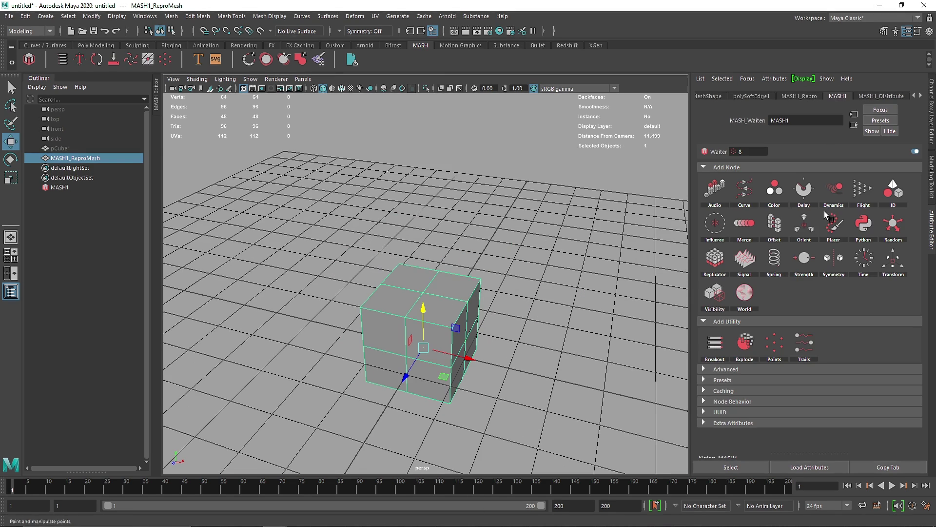
left_click(892, 225)
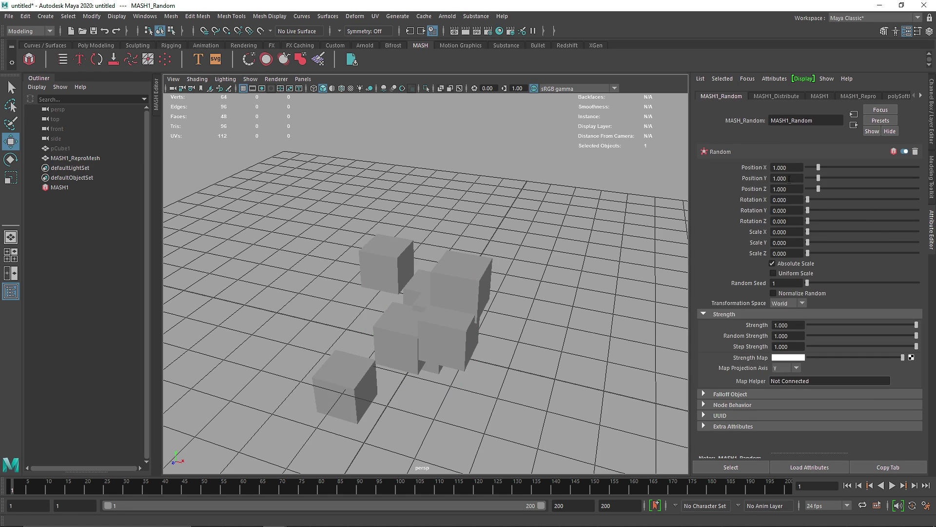
left_click(799, 177)
left_click_drag(808, 200, 919, 212)
left_click_drag(808, 221, 919, 221)
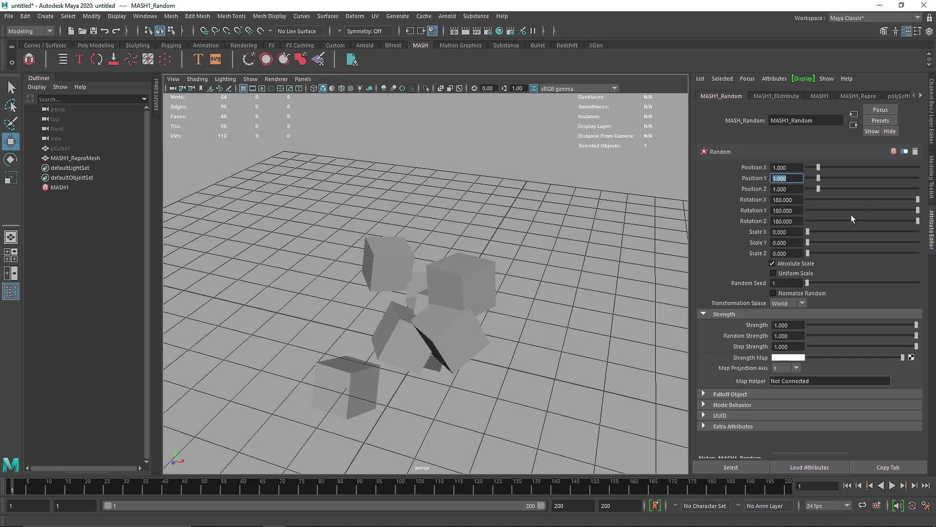
Step: Set the Random node's Position X, Y and Z to 0.2
left_click(796, 167)
type(".2")
key("Return")
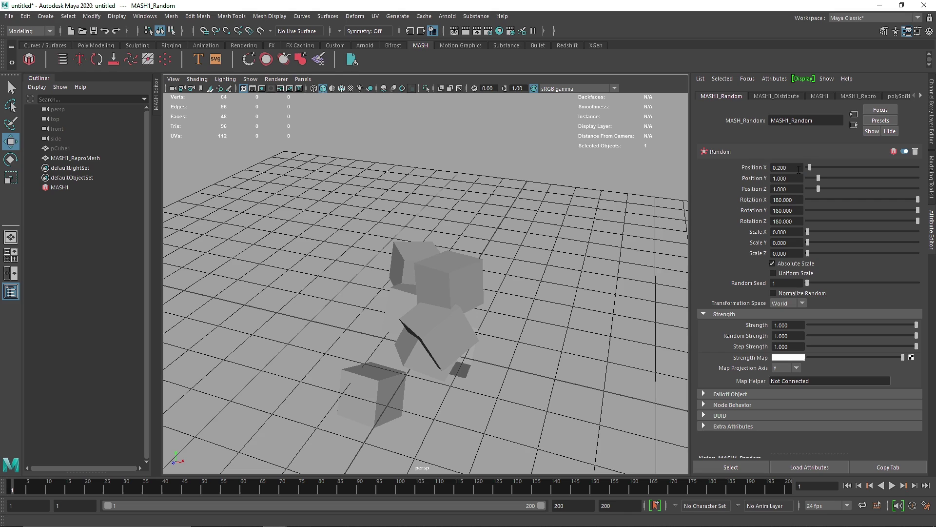
key("ctrl+c")
left_click_drag(794, 178, 751, 189)
key("ctrl+v")
key("ctrl+v")
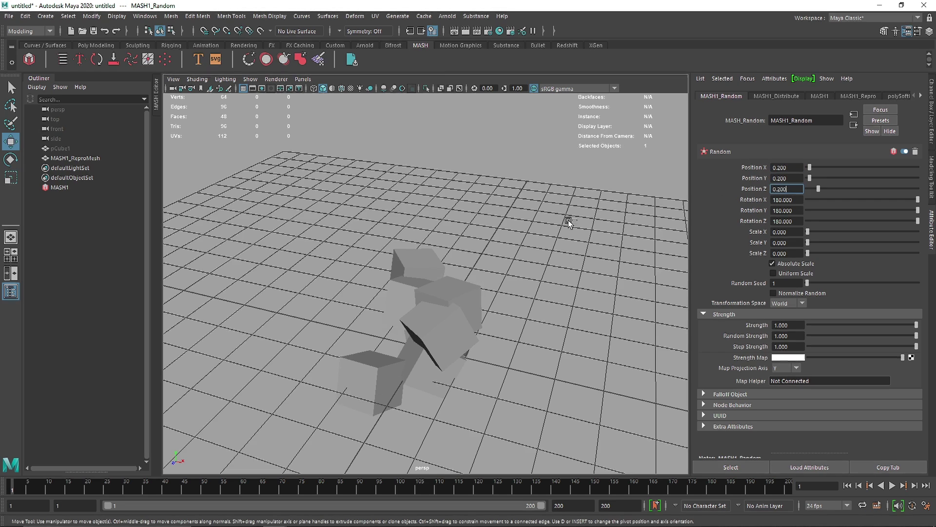
key("Return")
Step: Cycle the viewport background to a solid dark grey
left_click_drag(445, 293, 403, 242, "alt")
key("alt+b")
key("alt+b")
key("alt+b")
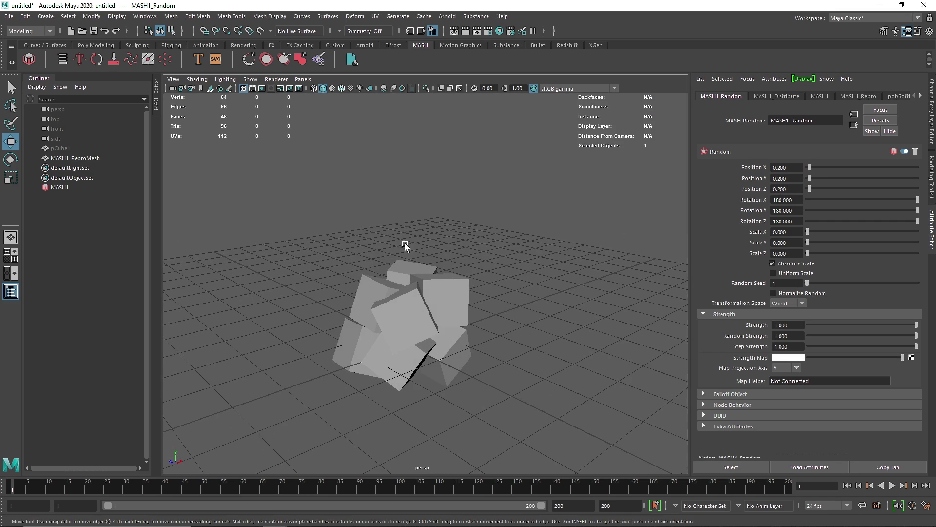
left_click_drag(238, 92, 444, 287, "alt")
Step: Turn on the visibility of the original cube pCube1 and frame it in the viewport
left_click(64, 148)
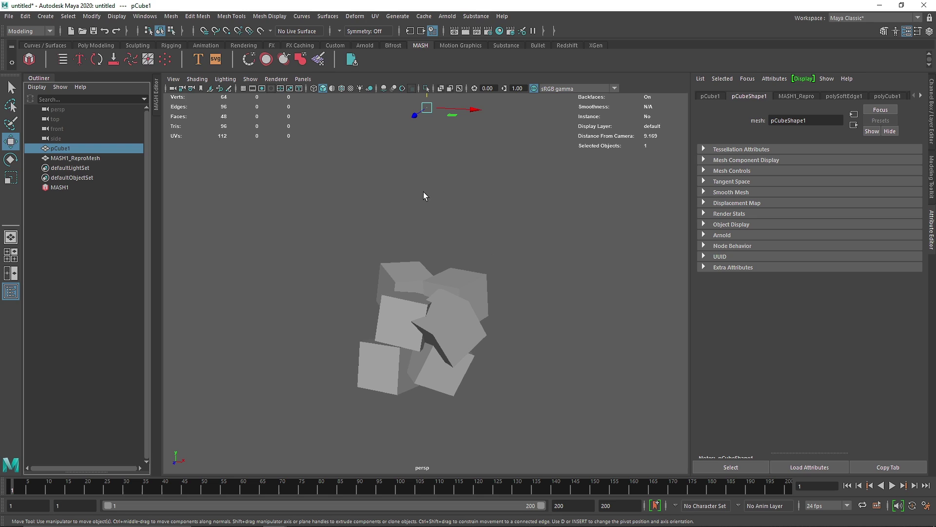
left_click(735, 225)
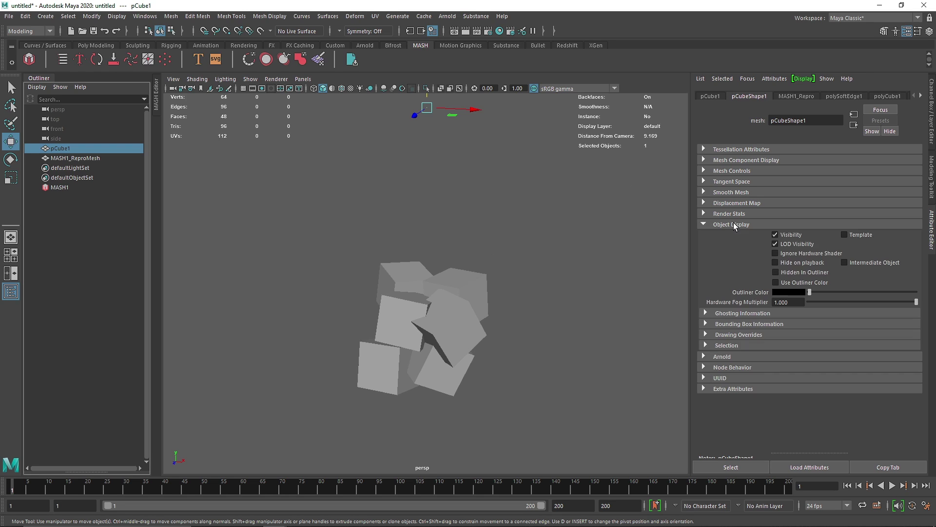
left_click(751, 224)
left_click(723, 96)
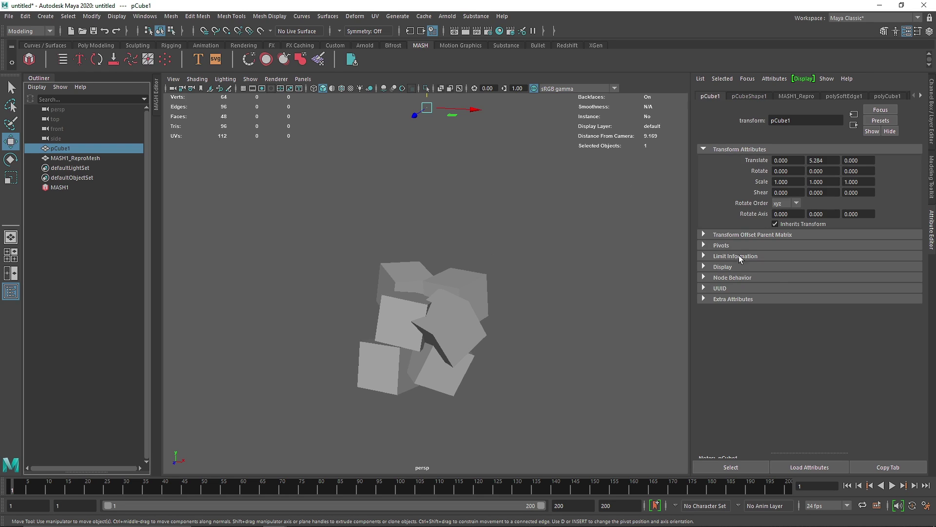
left_click(731, 270)
left_click(788, 328)
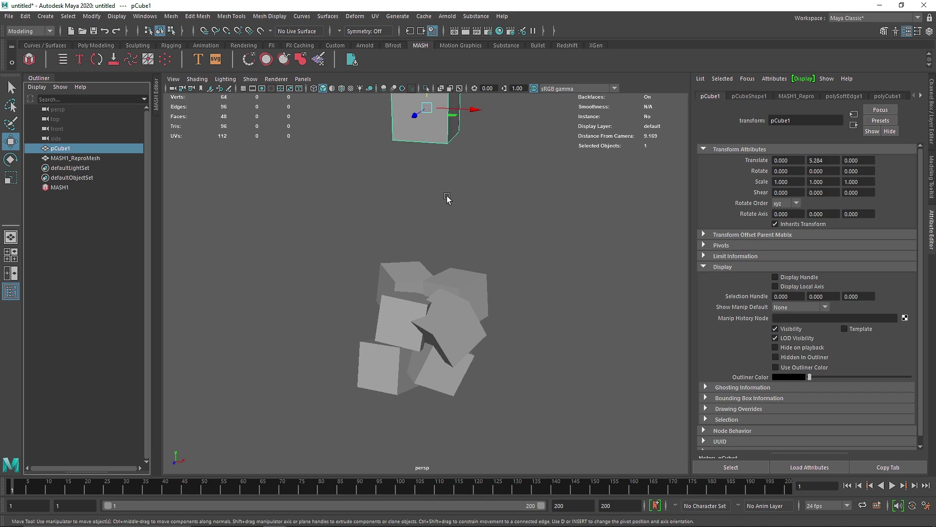
key("f")
Step: Bevel the original cube with 12 segments and a fraction of 0.2
left_click(104, 45)
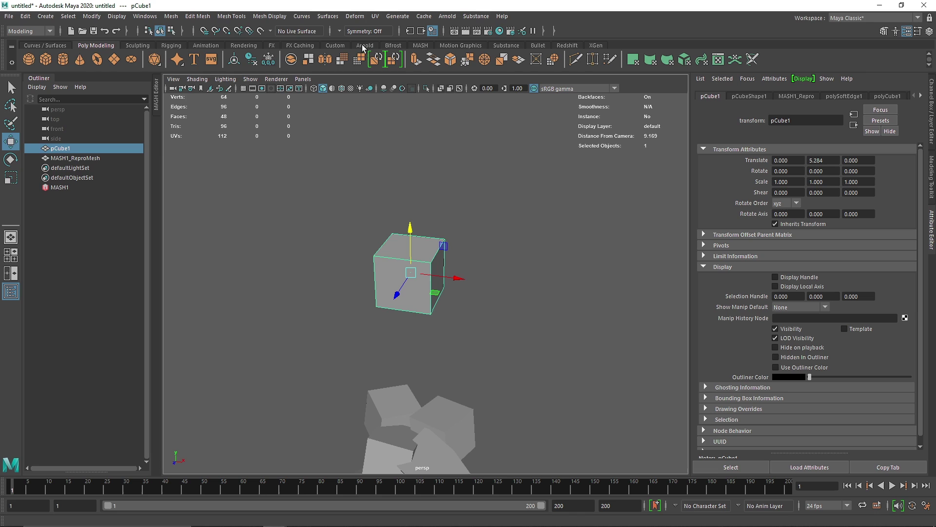
left_click(204, 17)
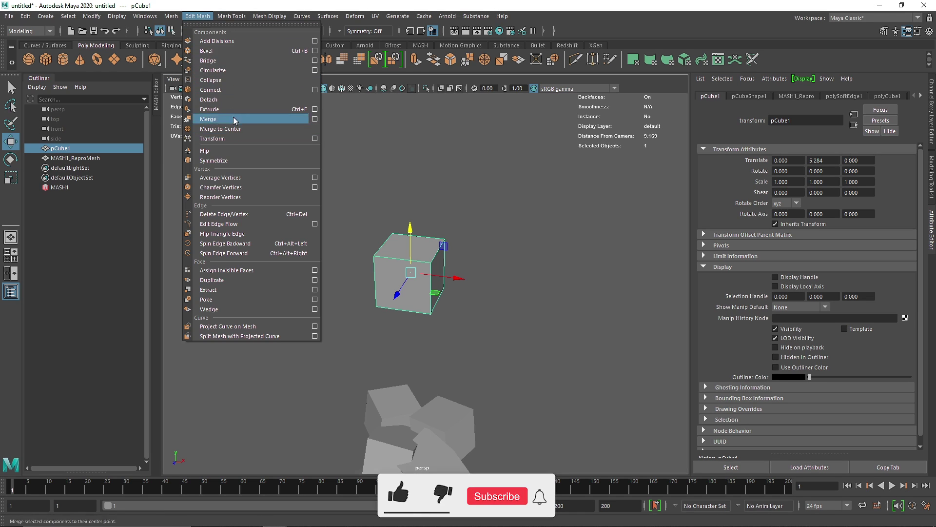
left_click(216, 54)
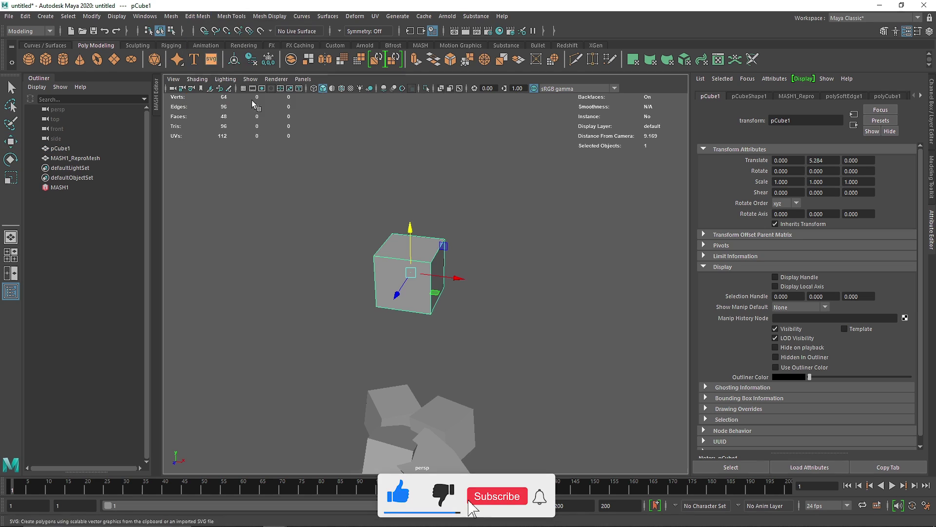
left_click_drag(486, 134, 673, 145)
scroll(373, 270, "down", 5)
scroll(373, 271, "down", 4)
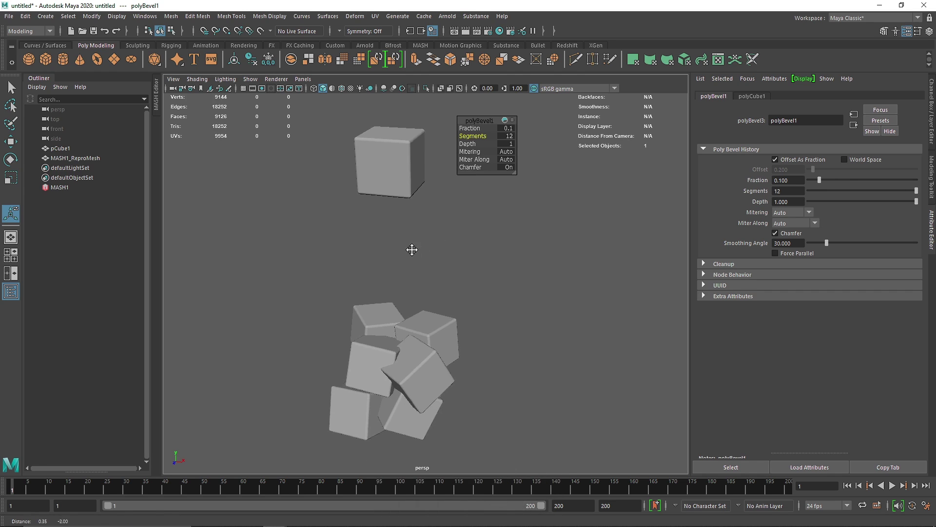
left_click_drag(463, 128, 468, 128)
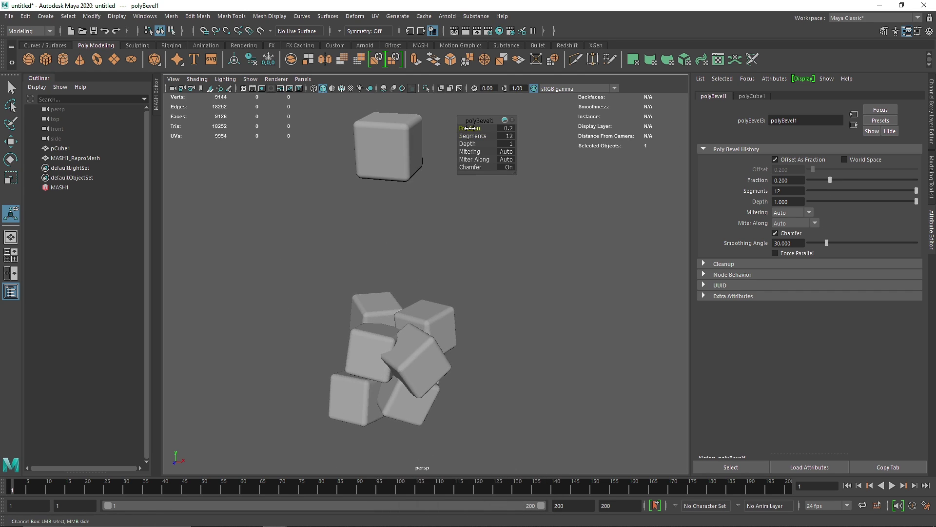
left_click(415, 227)
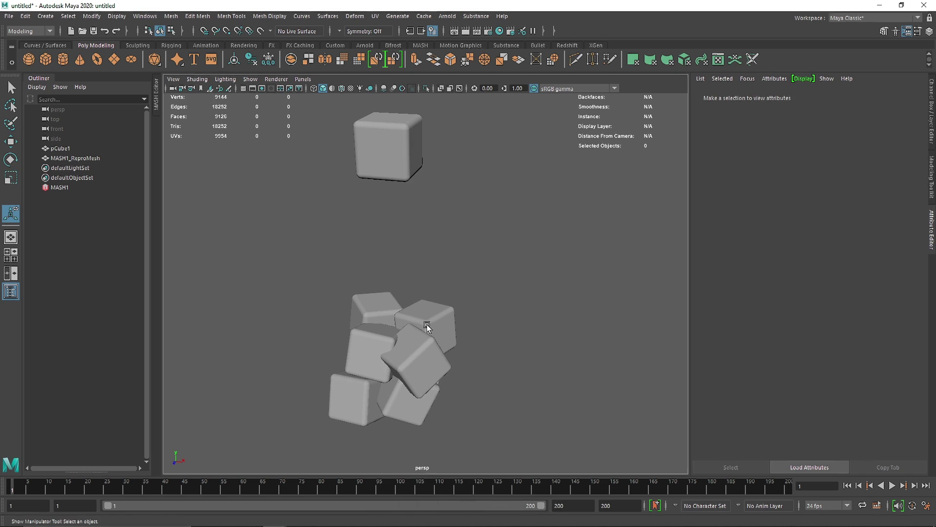
Step: Hide the original beveled cube above the MASH cluster
middle_click_drag(419, 323, 413, 273, "alt")
left_click(436, 266)
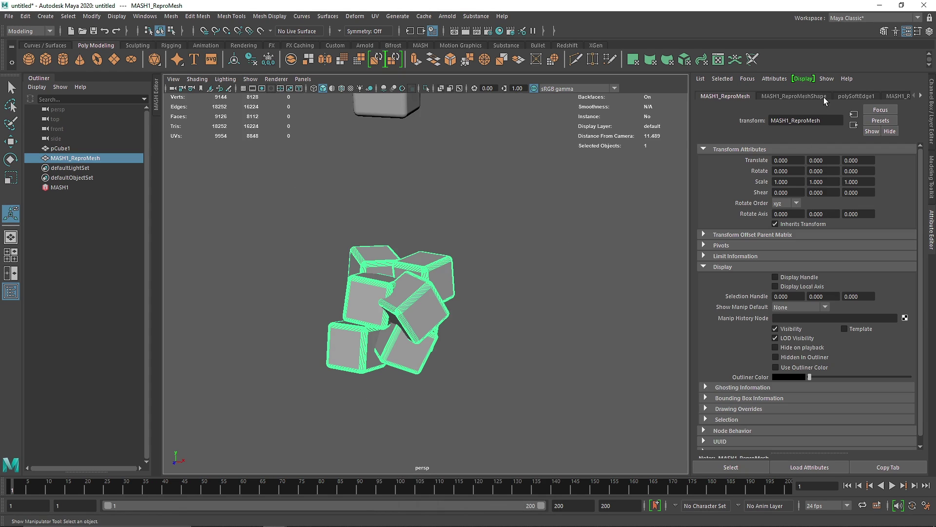
scroll(824, 100, "down", 5)
left_click(393, 110)
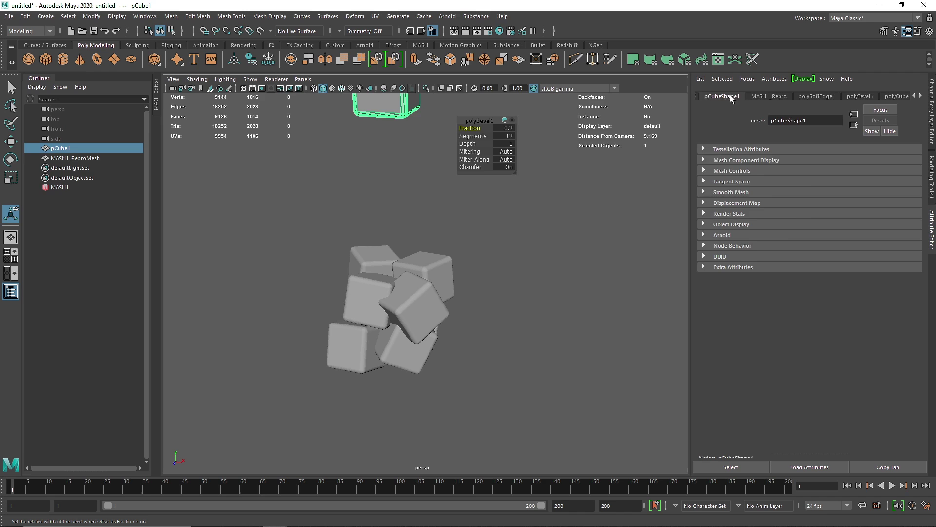
scroll(708, 97, "up", 1)
key("ctrl+h")
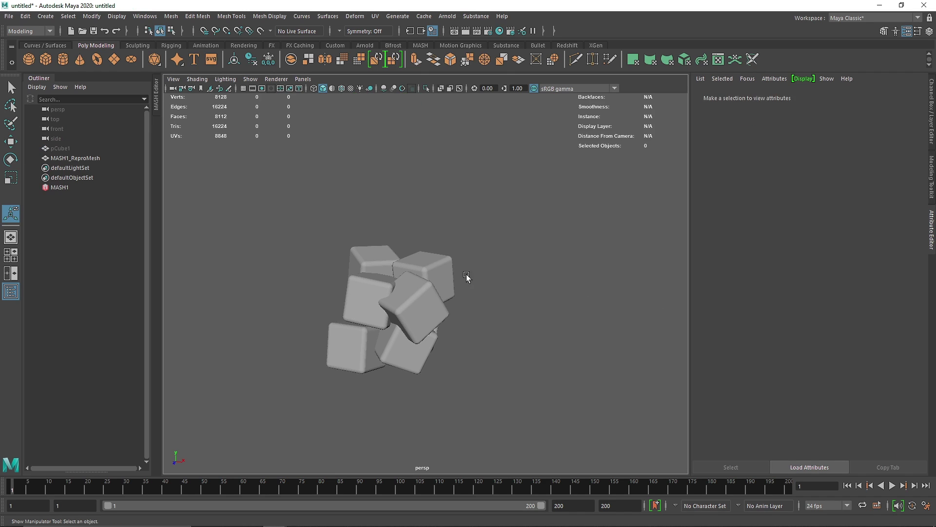
Step: Enable Uniform Scale on the MASH mesh's Random node and set its Scale X to 1
left_click(443, 278)
scroll(862, 95, "down", 6)
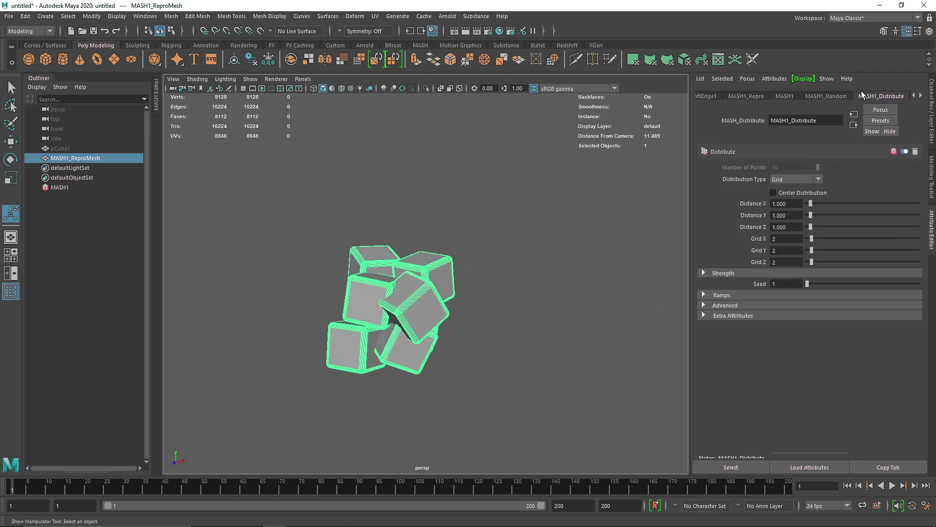
scroll(860, 95, "up", 1)
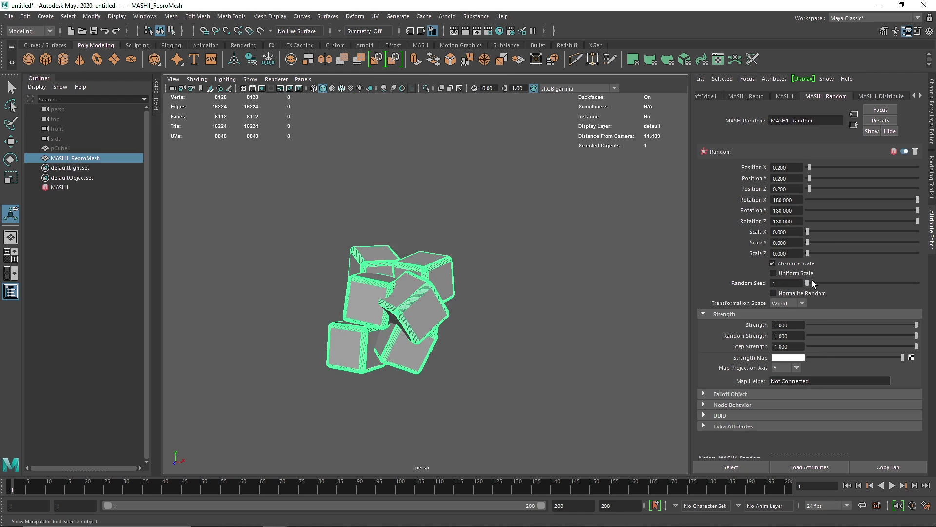
left_click(773, 273)
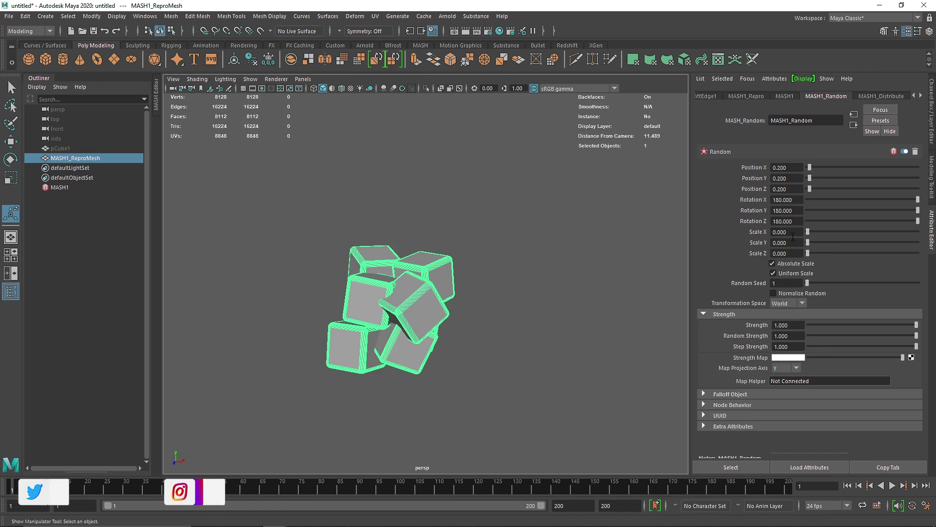
left_click(786, 232)
type("1")
key("Return")
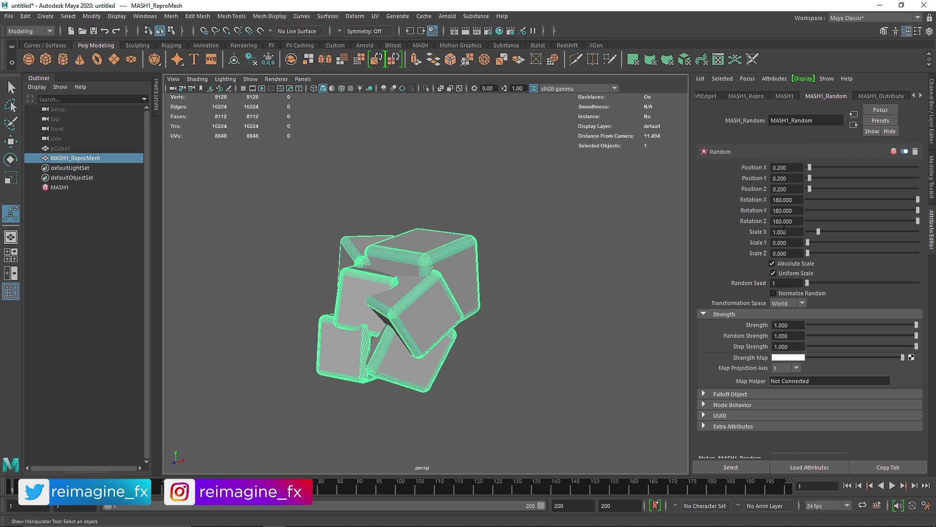
Step: Add an Offset node to the MASH network and set its Offset Scale X to -1
left_click(784, 96)
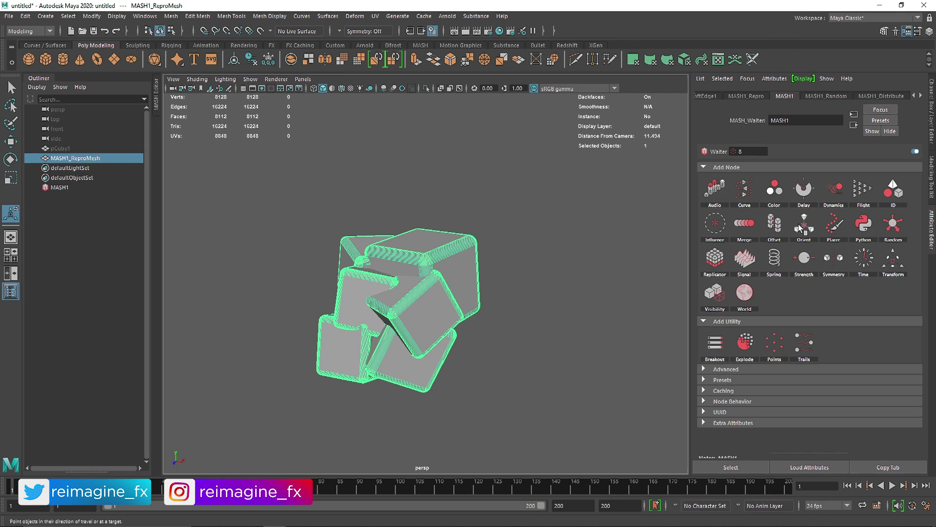
left_click(783, 232)
left_click_drag(793, 248, 699, 233)
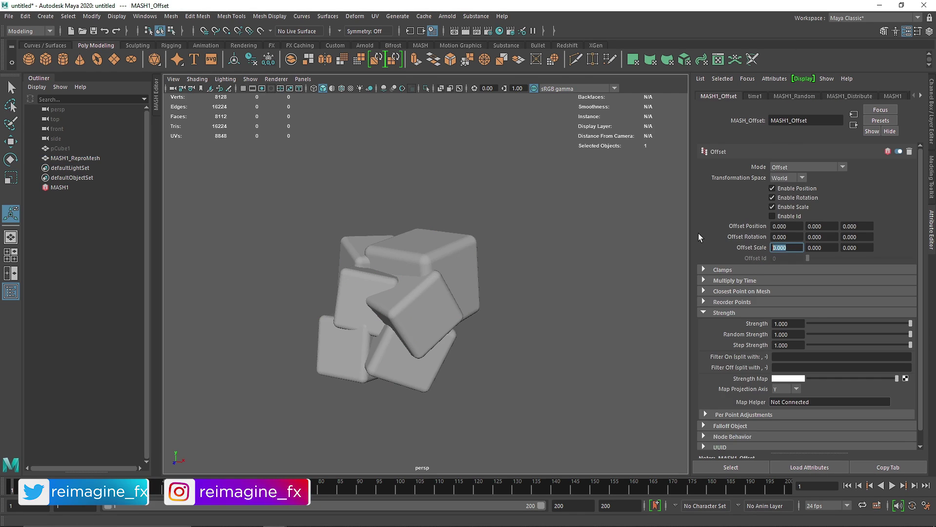
type("-1")
key("Return")
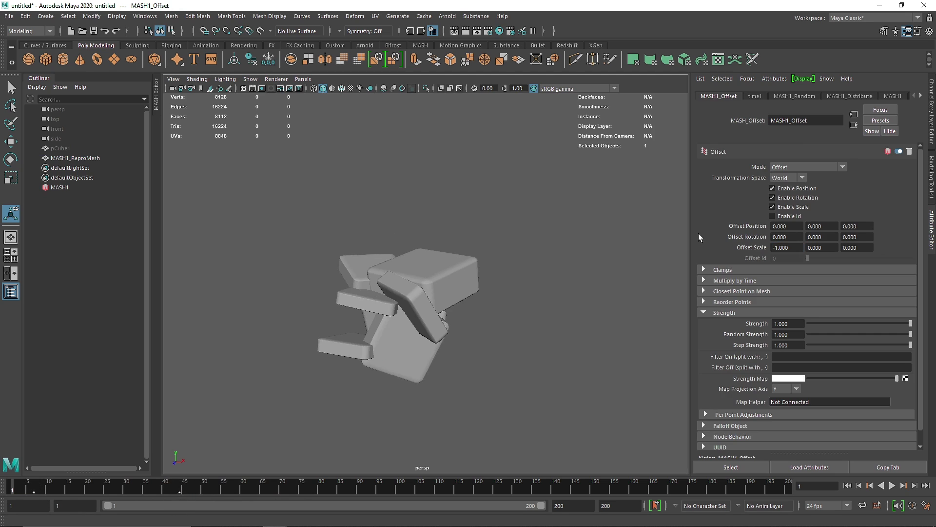
Step: Copy the -1 value into the Y and Z Offset Scale of the Offset node
left_click_drag(792, 247, 765, 246)
key("ctrl+c")
left_click_drag(827, 248, 800, 247)
key("ctrl+v")
left_click_drag(859, 248, 807, 242)
key("ctrl+v")
Step: Set the Offset node's Offset Scale to -0.5 on X, Y and Z
left_click(793, 247)
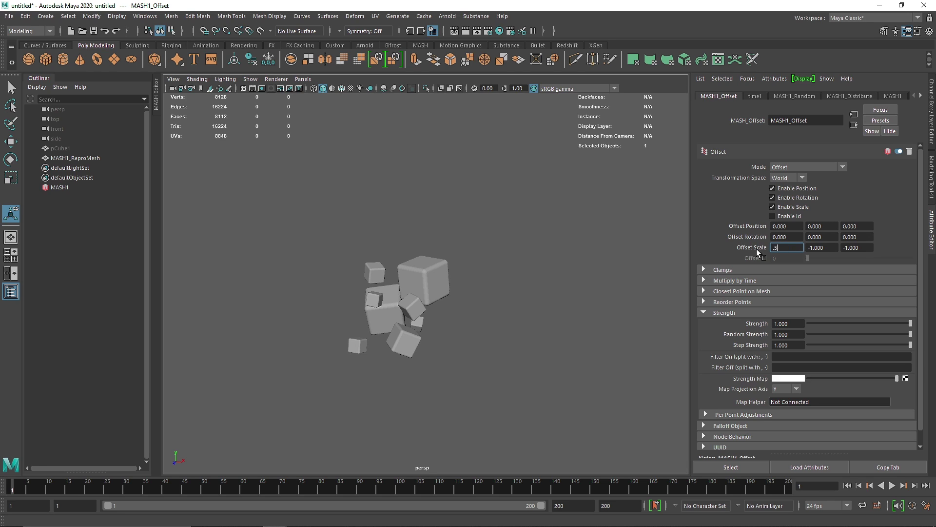
key("Tab")
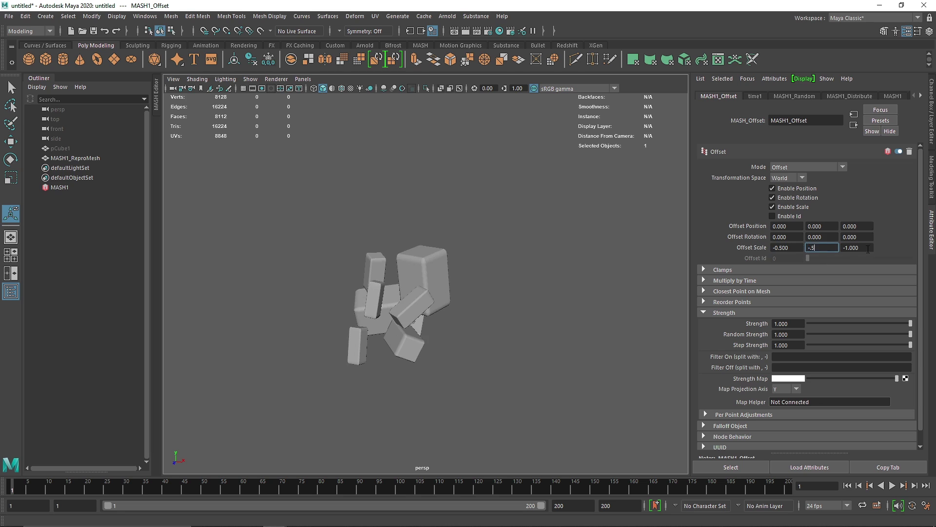
key("Tab")
type("-.5")
key("Return")
Step: Try different arrangements of the cubes with the Random node's Random Seed, settling on 40
left_click_drag(425, 344, 440, 324, "alt")
left_click(795, 96)
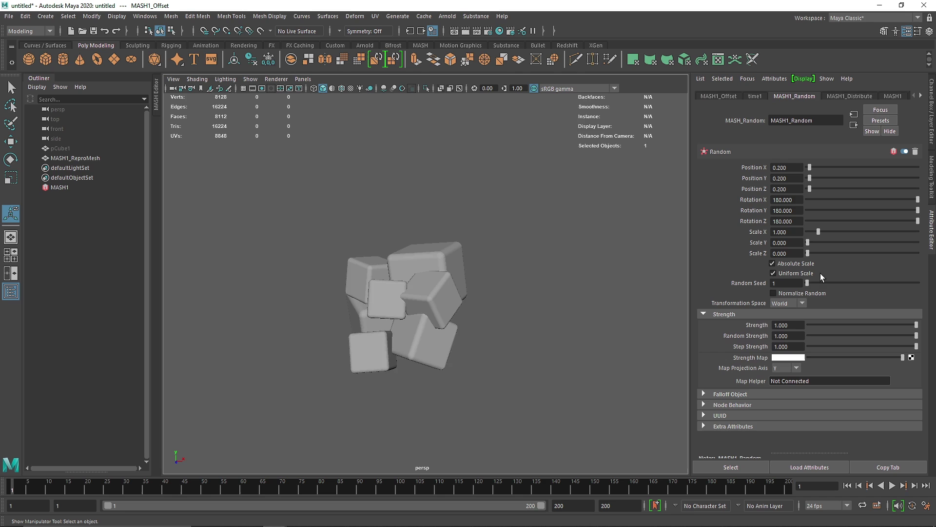
left_click_drag(820, 279, 836, 280)
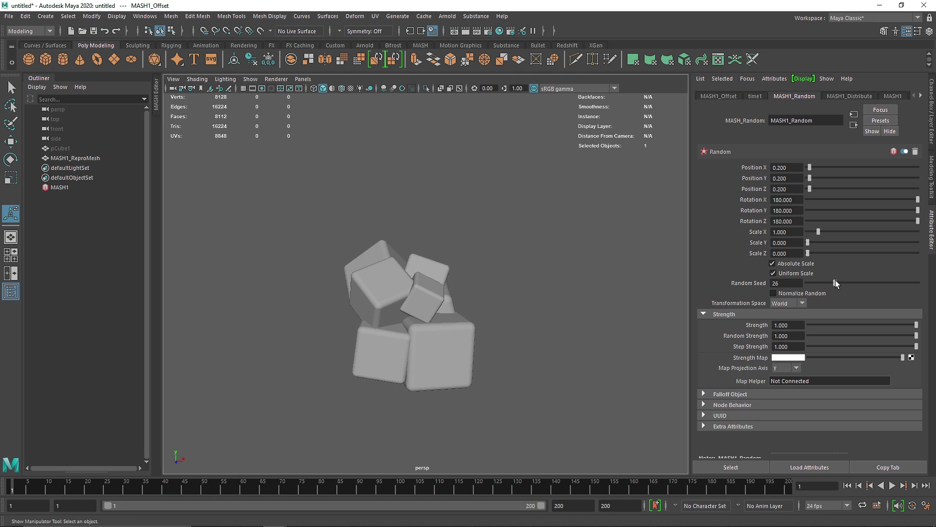
left_click_drag(584, 274, 315, 264, "alt")
left_click_drag(835, 283, 849, 283)
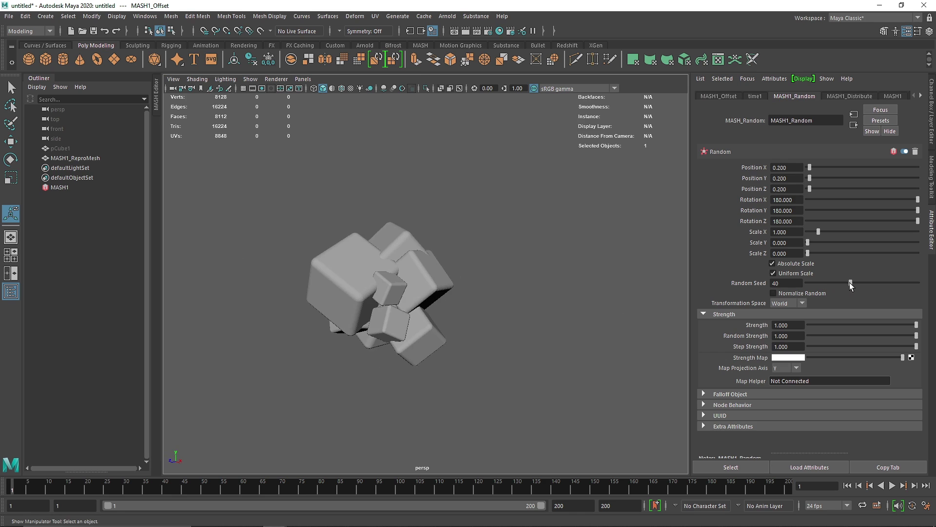
Step: Set the Random node's Scale X to 0.9
left_click_drag(461, 252, 420, 270, "alt")
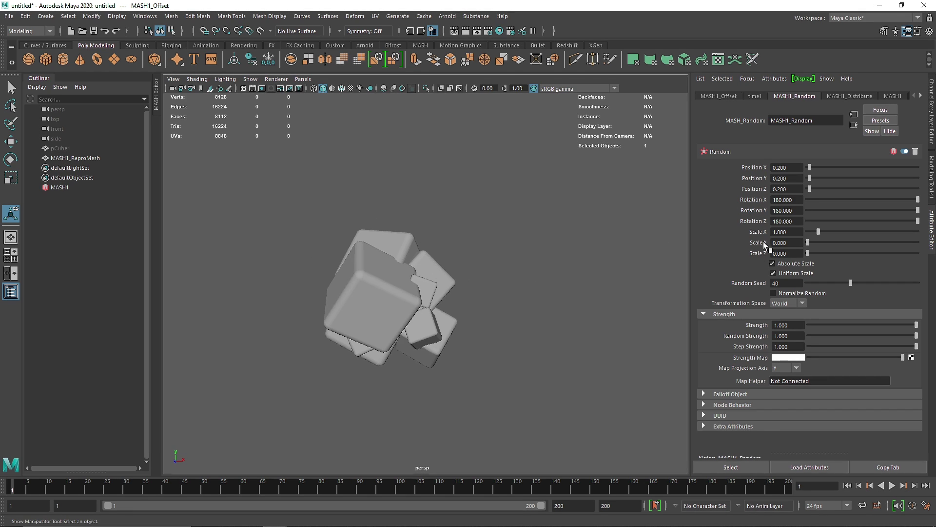
left_click_drag(818, 231, 818, 235)
double_click(803, 232)
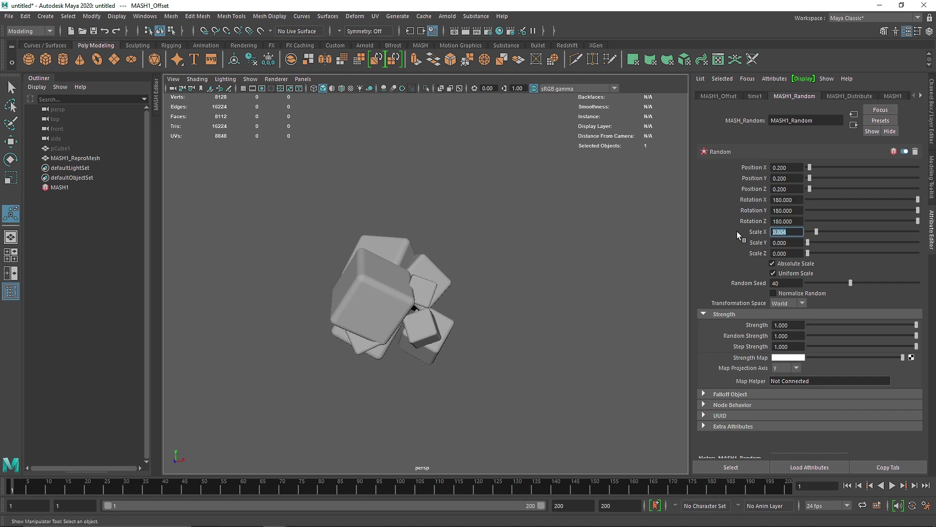
type("0.9")
key("Return")
Step: Clean up the cube cluster mesh by deleting its history, freezing its transformations and centering its pivot
left_click(390, 295)
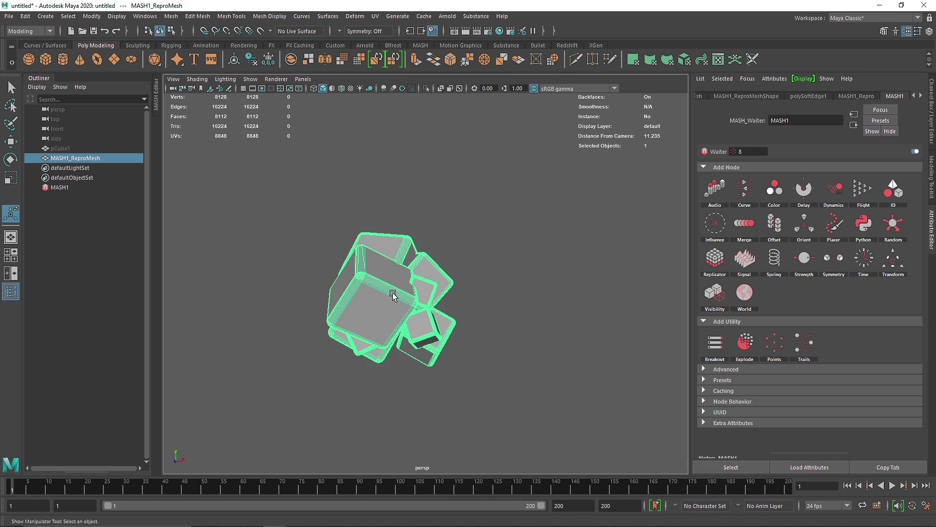
left_click(266, 60)
left_click(235, 60)
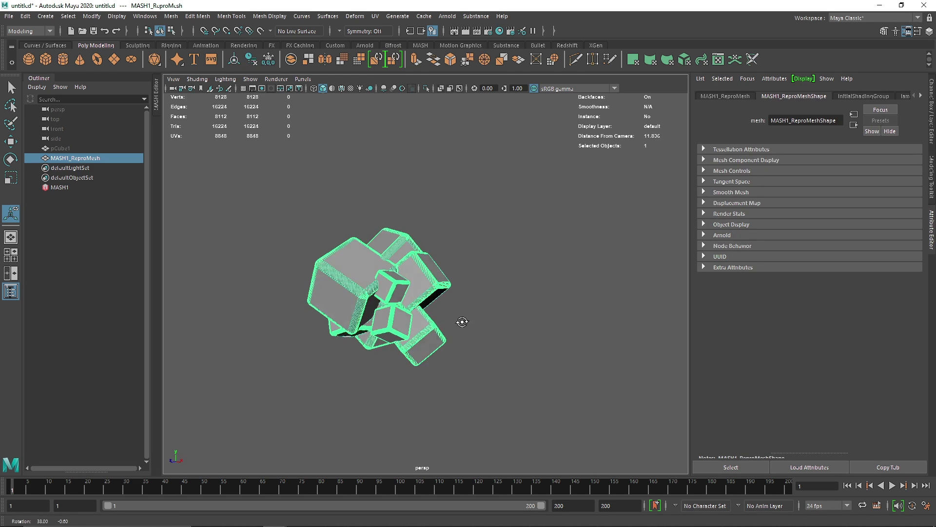
Step: Delete the leftover MASH1 network and the hidden original cube pCube1
key("w")
left_click(59, 188)
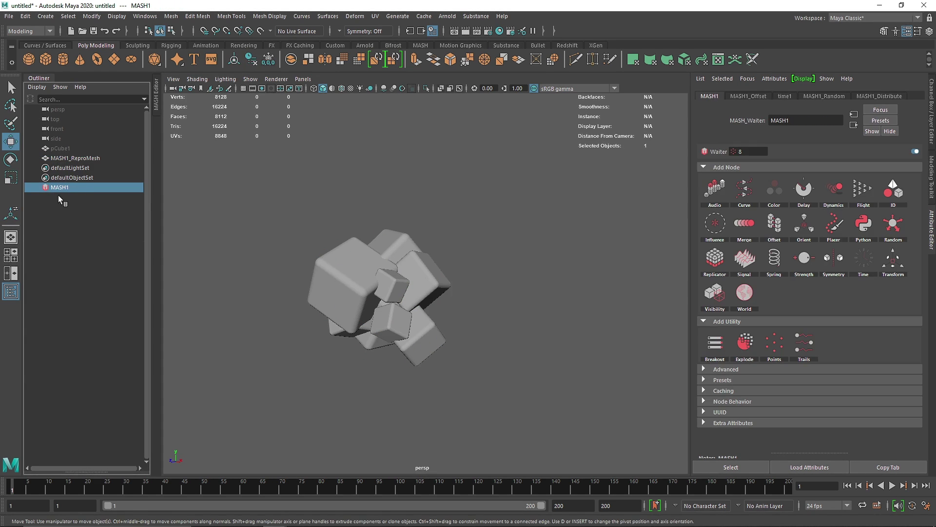
key("Delete")
Step: Rename the MASH1_ReproMesh object as Mash
left_click(366, 253)
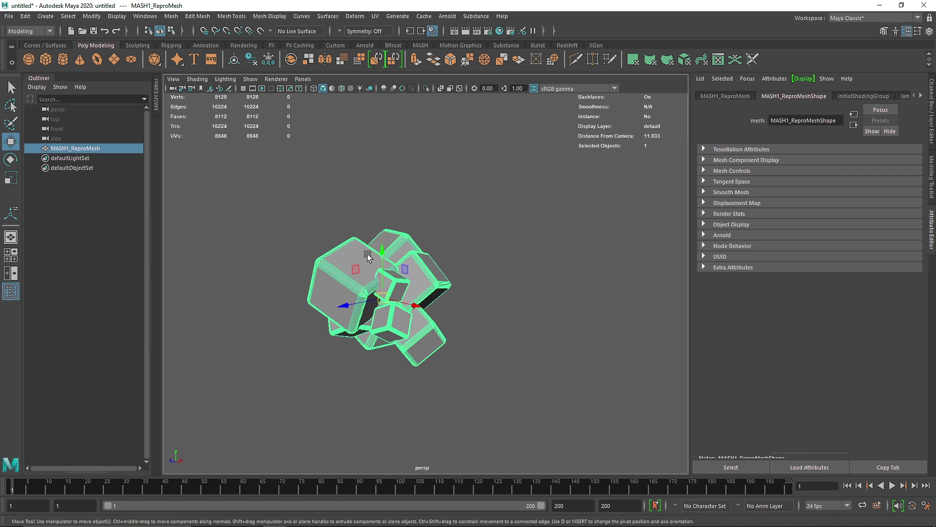
left_click_drag(357, 269, 386, 281, "alt")
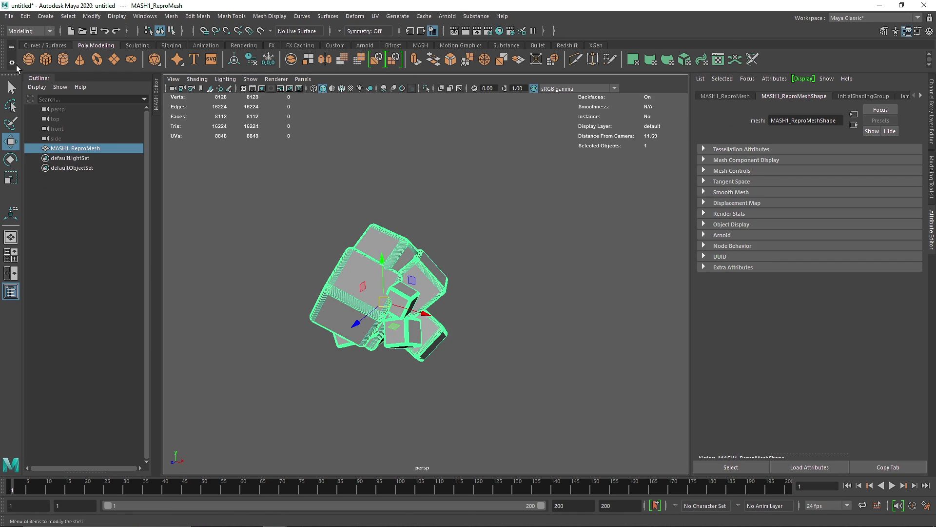
double_click(81, 147)
type("M")
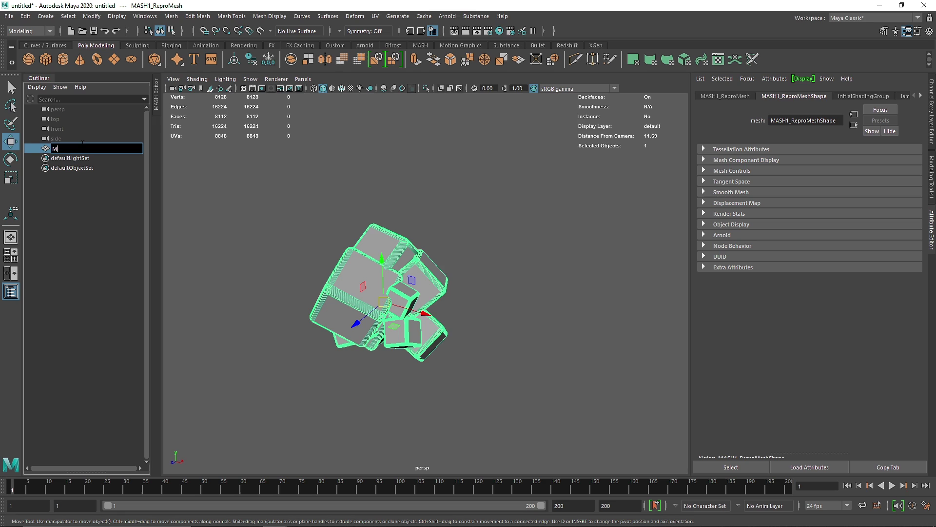
type("ash")
key("Return")
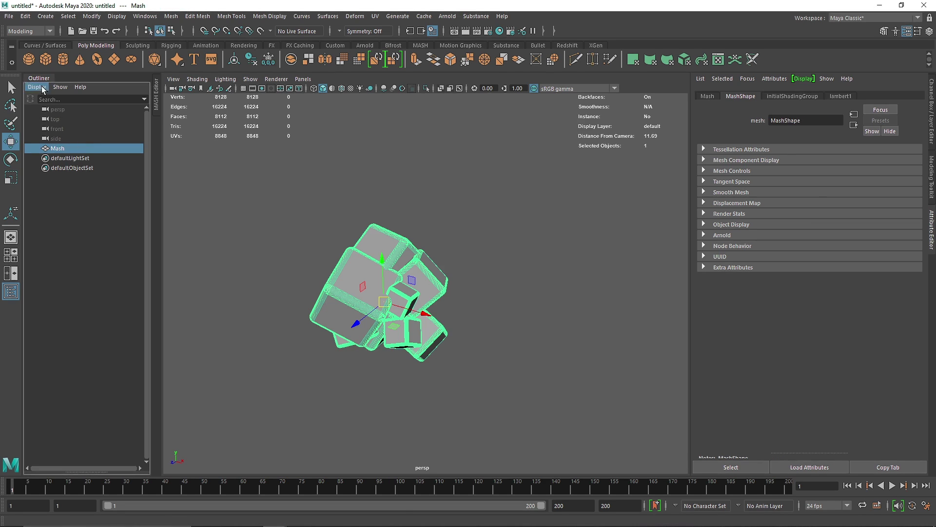
Step: Hide the Outliner and turn on the grid in the perspective view
left_click(10, 292)
left_click(113, 88)
Step: Raise the Mash cluster vertically above the grid
scroll(328, 307, "down", 4)
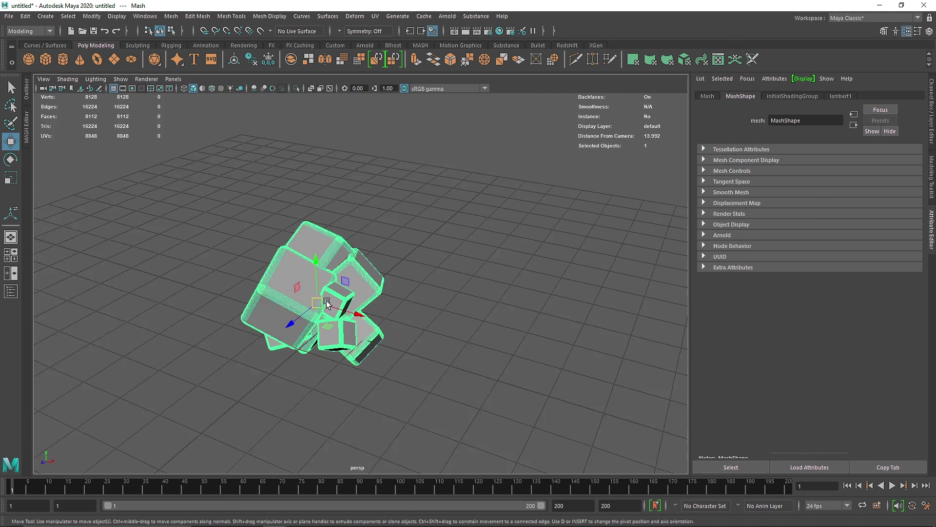
left_click_drag(328, 308, 334, 187, "alt")
mouse_move(332, 238)
left_mouse_down("alt")
mouse_move(332, 230)
mouse_move(332, 249)
left_mouse_up("alt")
Step: Switch to the FX menu set, create an nParticle emitter and raise it above the cluster to about Y 7.8
left_click(31, 31)
left_click(28, 71)
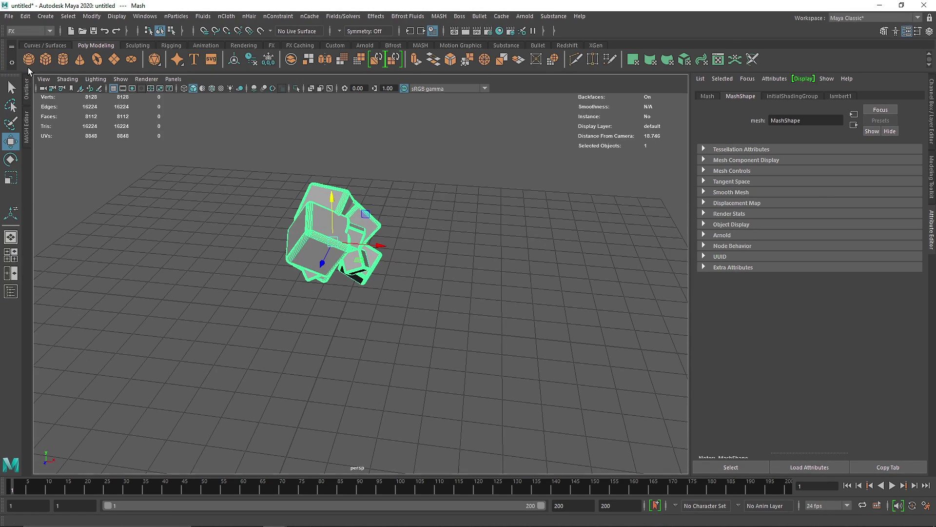
left_click(176, 16)
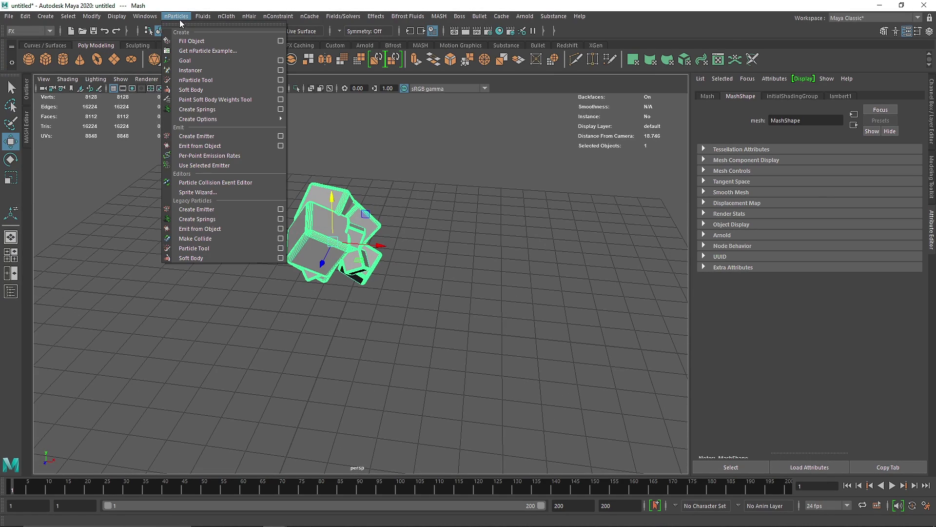
left_click(210, 137)
left_click_drag(340, 285, 340, 93)
scroll(341, 119, "down", 3)
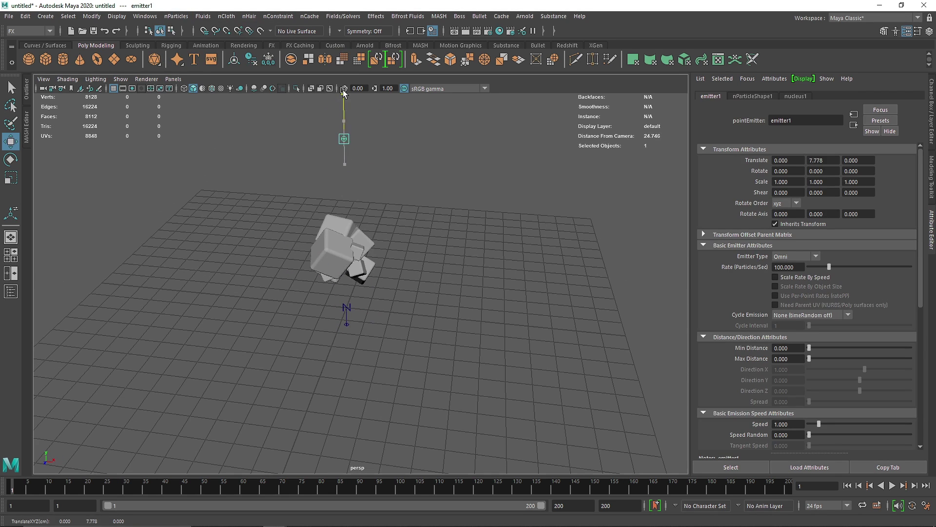
Step: Raise the Mash cluster to about Y 3.5 and the emitter to about Y 8.2
left_click(347, 215)
left_click_drag(341, 203, 341, 186)
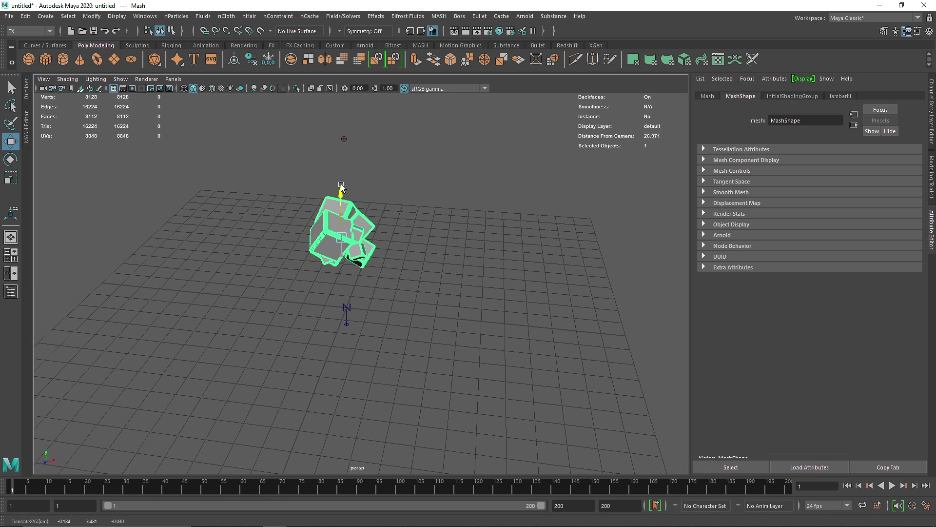
left_click(335, 125)
left_click(344, 139)
left_click_drag(346, 125, 345, 114)
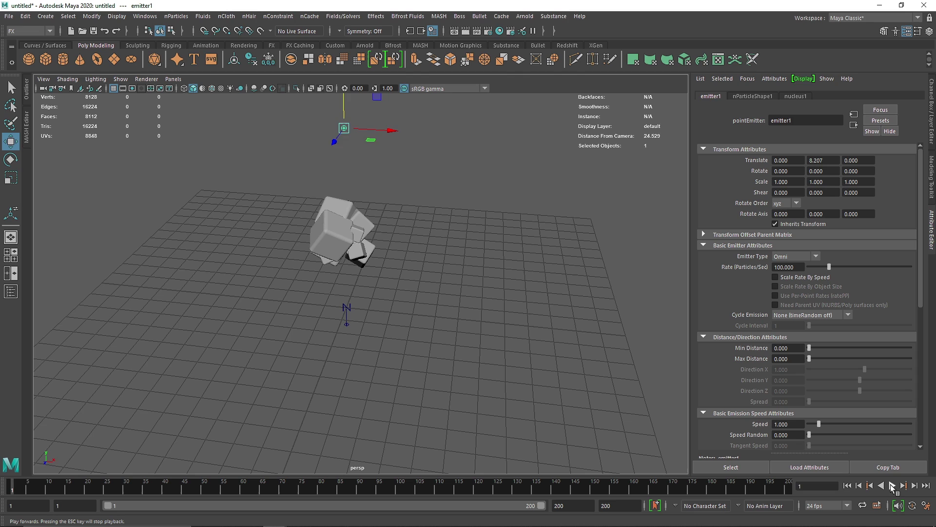
Step: Play the simulation to frame 27 and set the emitted particles' Particle Render Type to Spheres
left_click(892, 486)
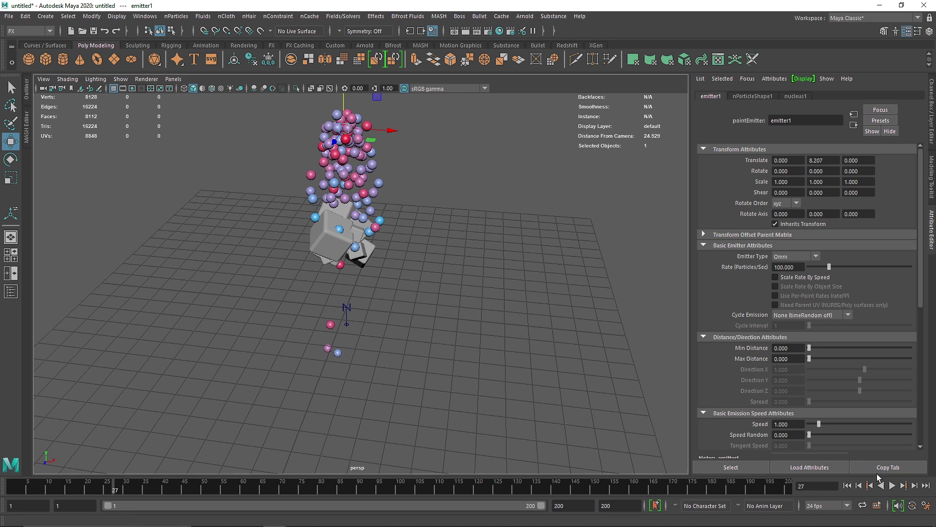
left_click(355, 177)
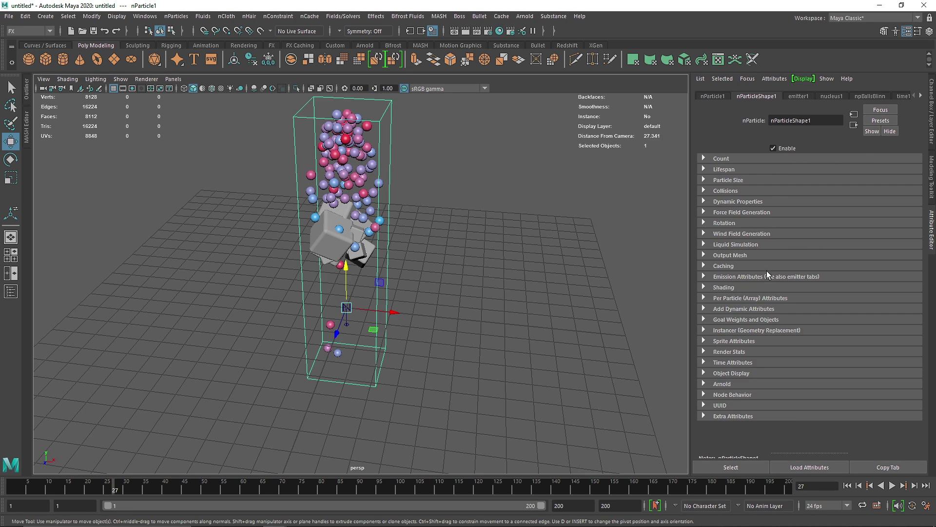
left_click(724, 287)
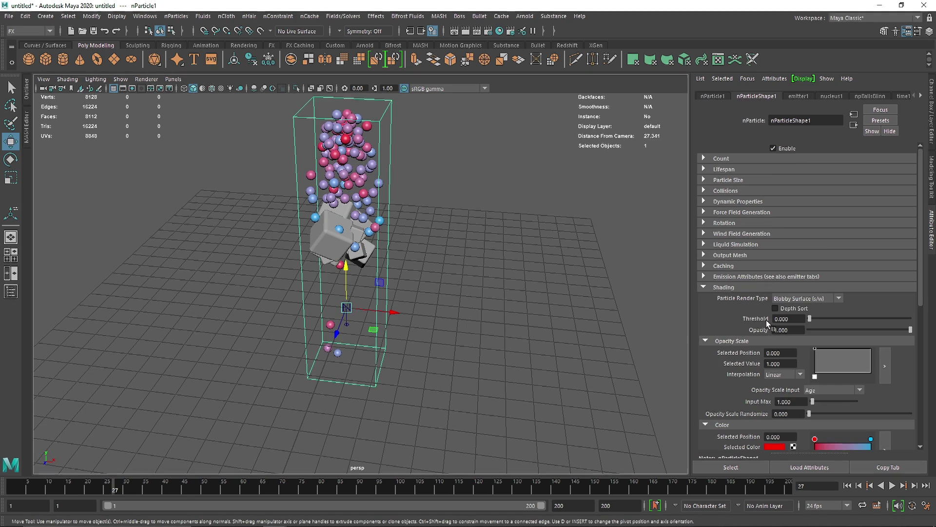
left_click(805, 299)
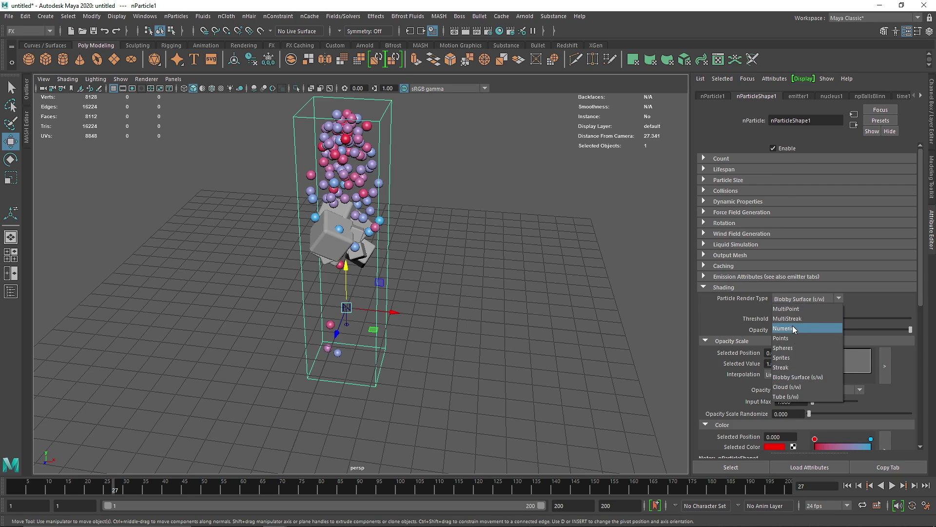
left_click(795, 349)
Step: Set the particles' Color Input to Constant and reduce the color ramp to the single light blue color at position 0
scroll(795, 348, "down", 2)
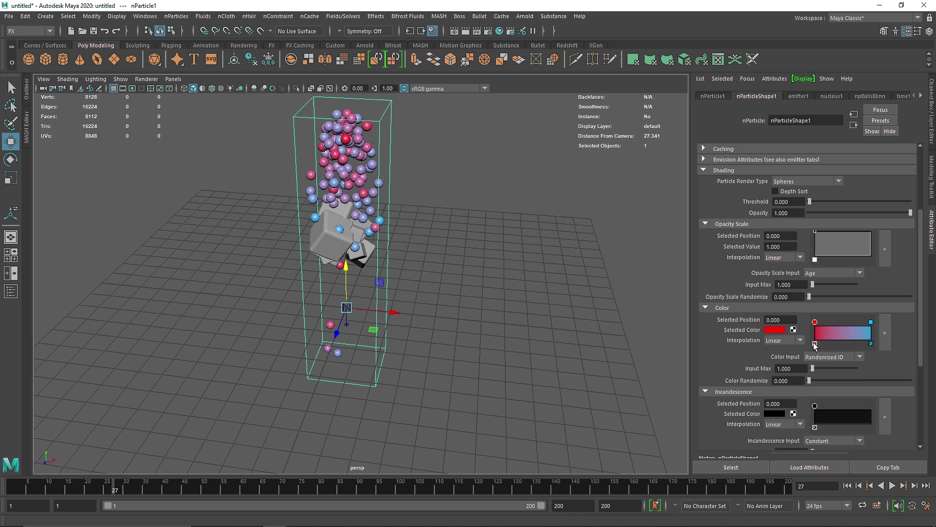
left_click(824, 356)
left_click(822, 370)
left_click(815, 343)
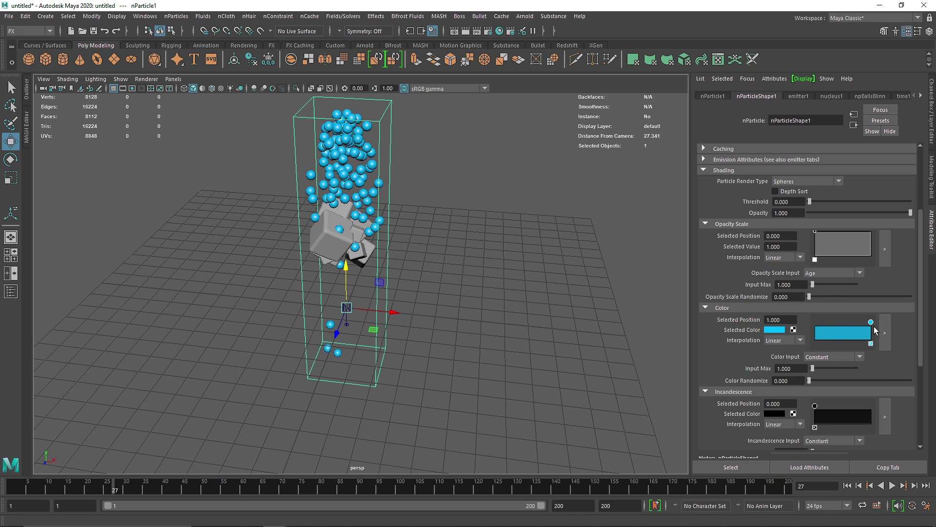
left_click_drag(870, 322, 798, 322)
scroll(721, 316, "up", 4)
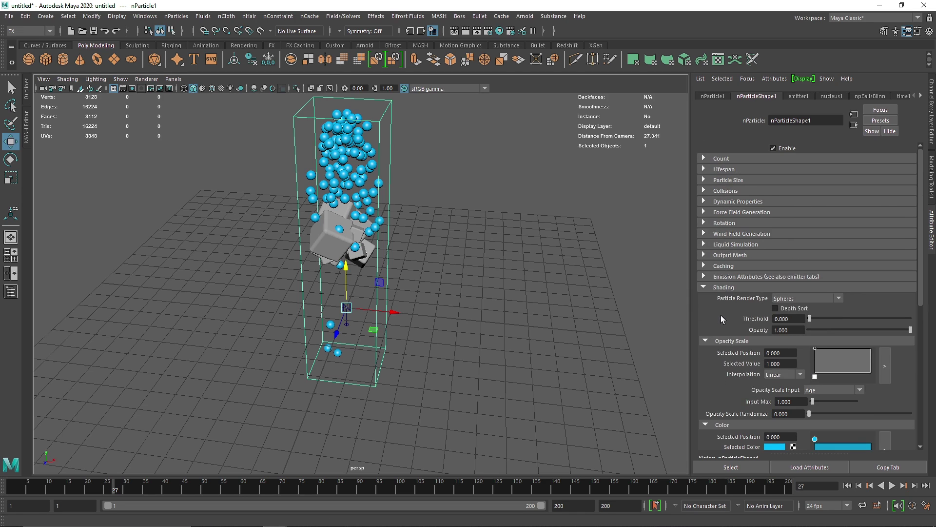
Step: Set the particle Radius to 0.1
left_click(724, 288)
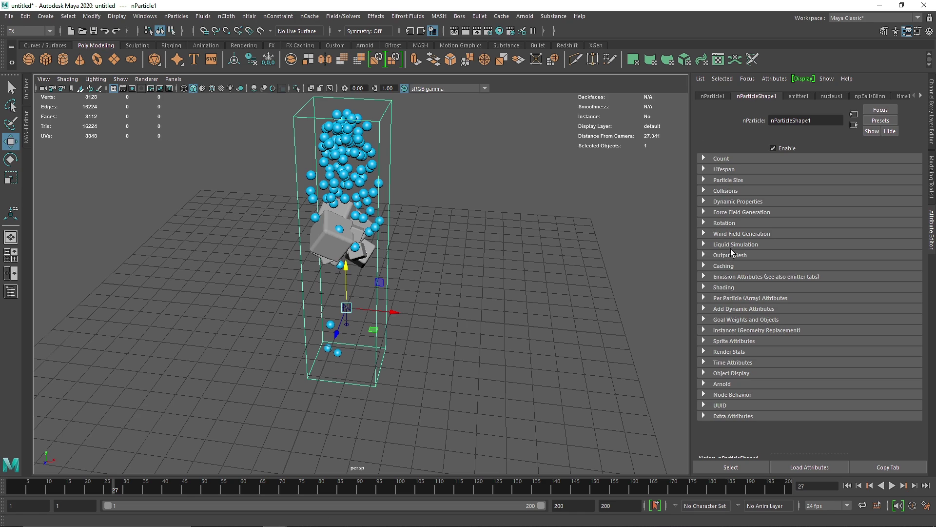
left_click(727, 190)
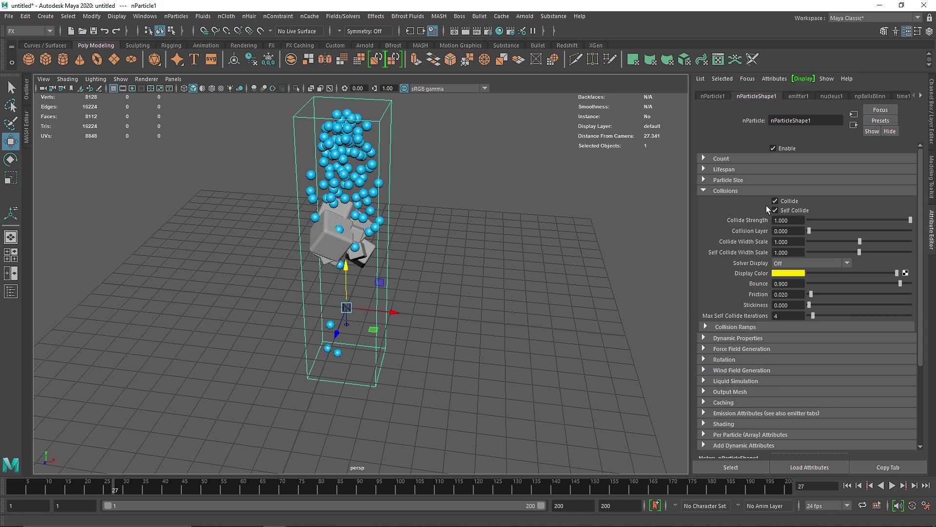
left_click(720, 190)
left_click(734, 180)
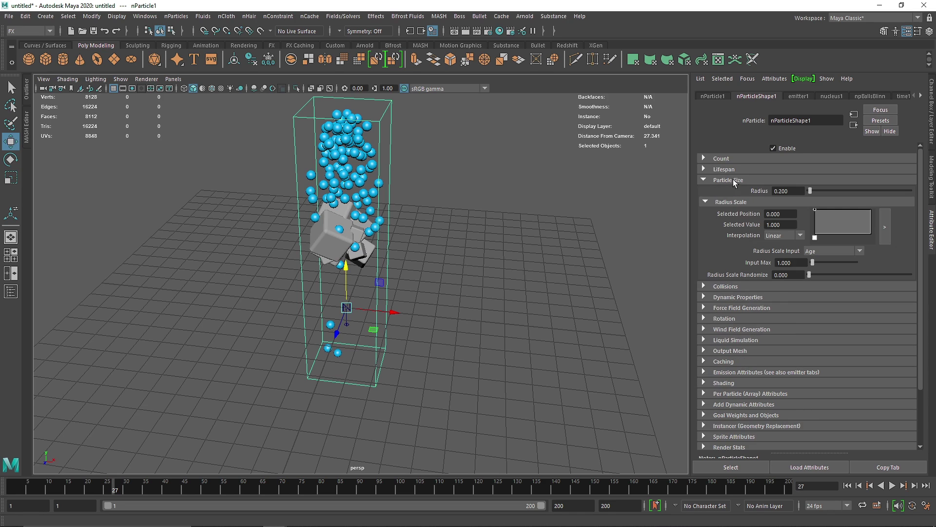
double_click(796, 190)
type("0.1")
key("Return")
Step: Set the particle Radius to 0.06
scroll(466, 173, "up", 3)
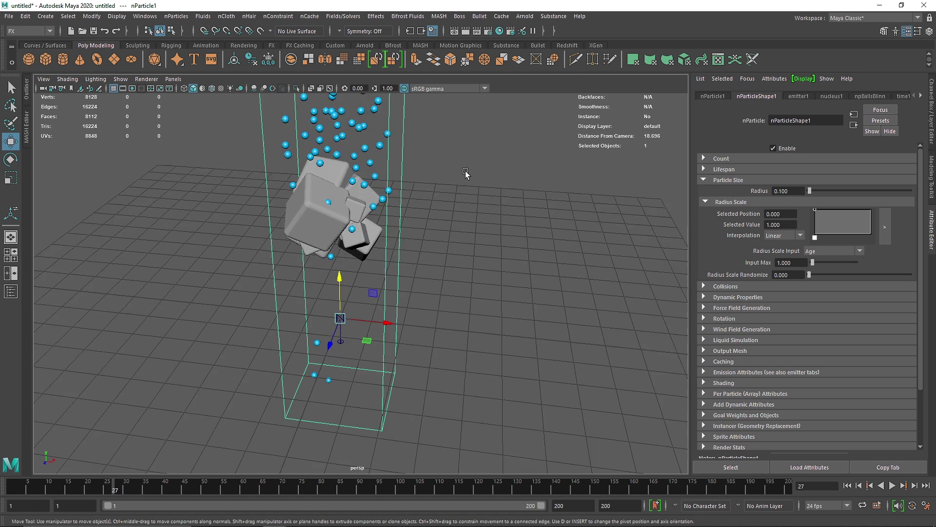
middle_click_drag(466, 173, 479, 214, "alt")
left_click_drag(784, 190, 789, 191)
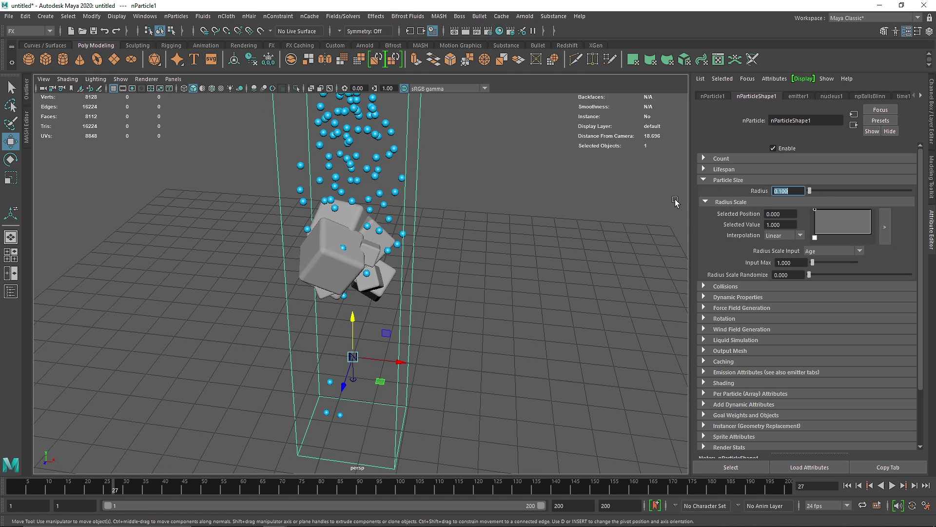
type(".06")
key("Return")
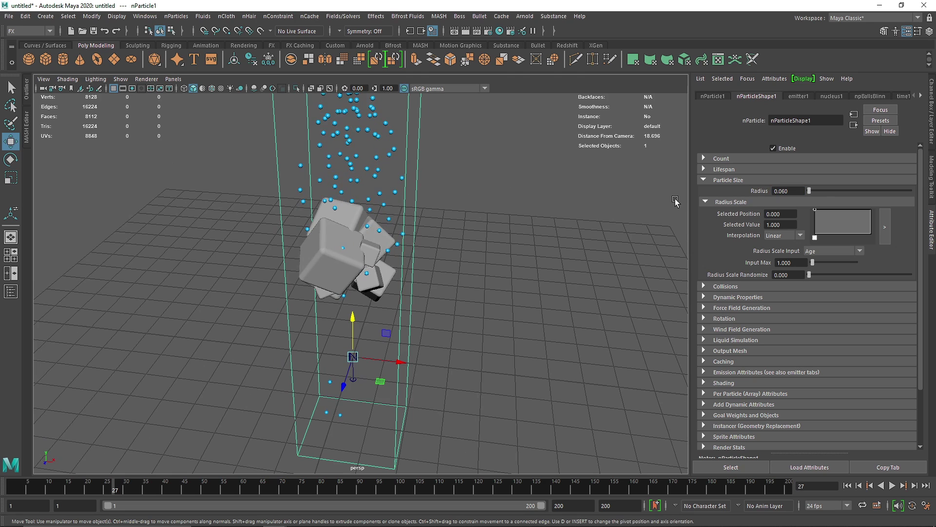
left_click(729, 180)
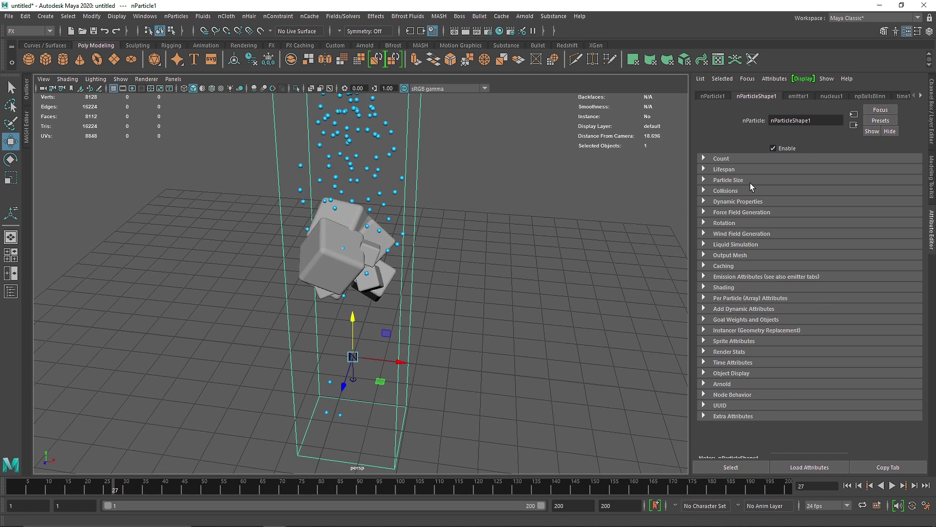
Step: Check the emitter's attributes and play the simulation from the start to frame 41
left_click(800, 96)
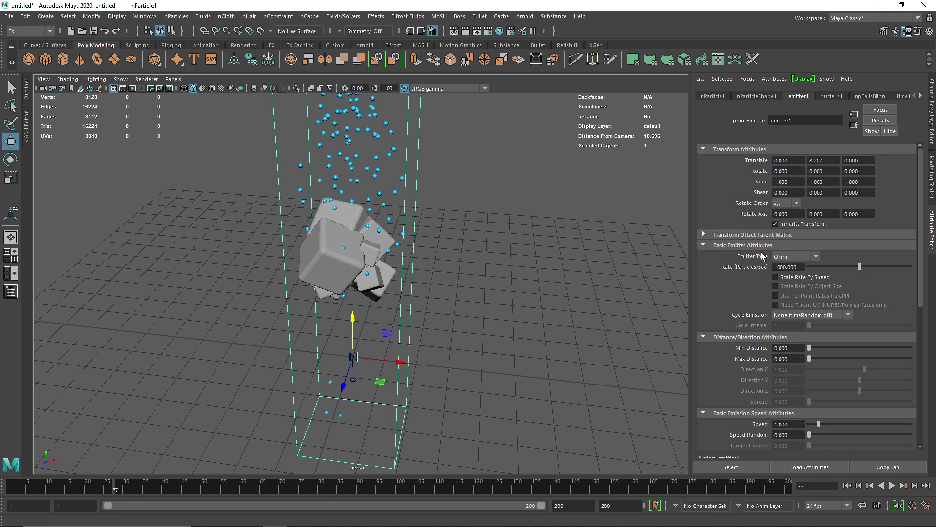
left_click(762, 96)
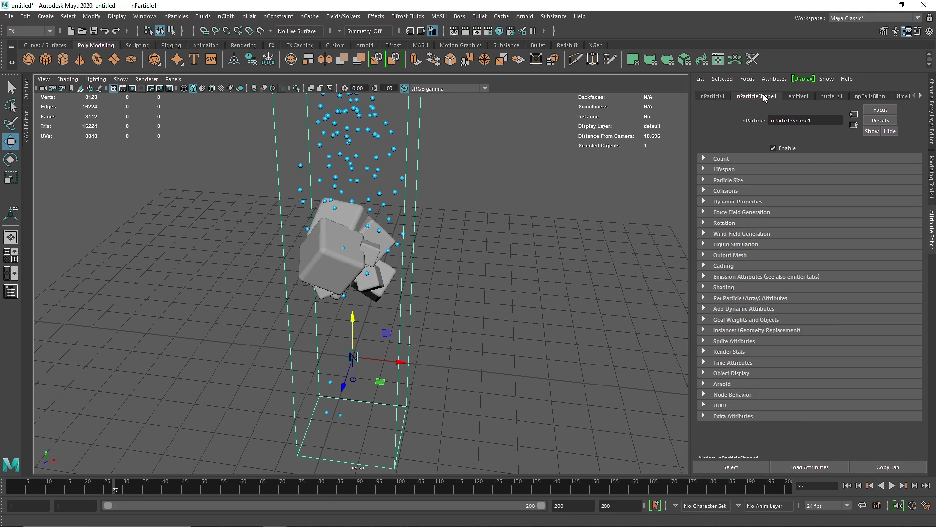
left_click(848, 485)
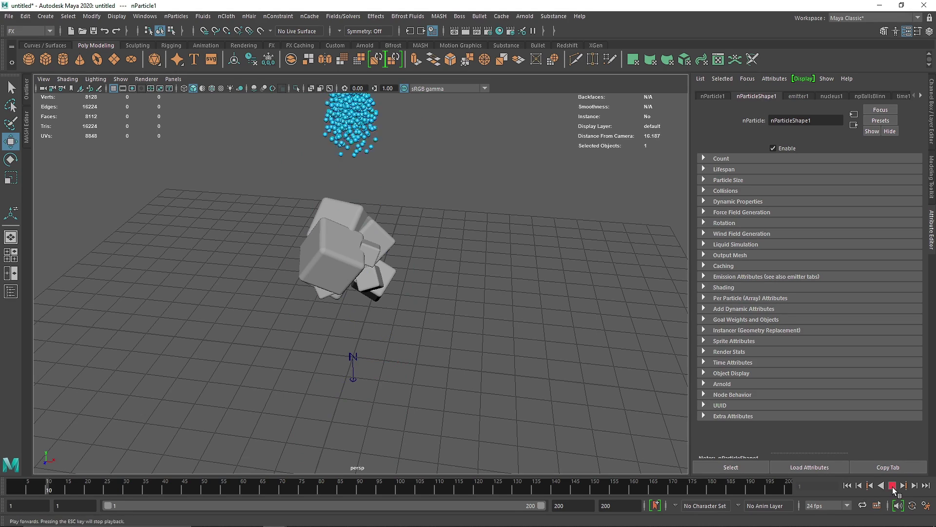
left_click(892, 486)
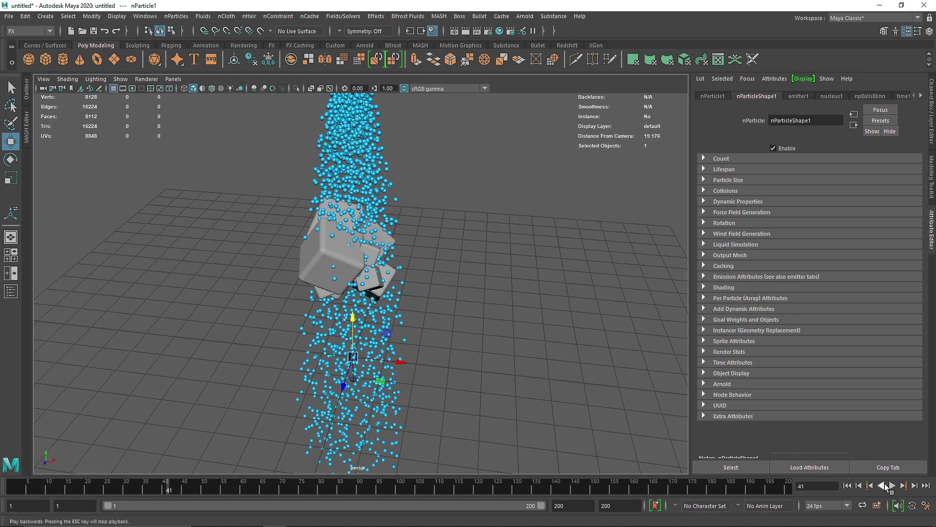
Step: Return to the first frame and raise the particle emitter to about Y 9.5
left_click(848, 485)
scroll(372, 309, "down", 4)
middle_click_drag(373, 283, 379, 310, "alt")
left_click(360, 189)
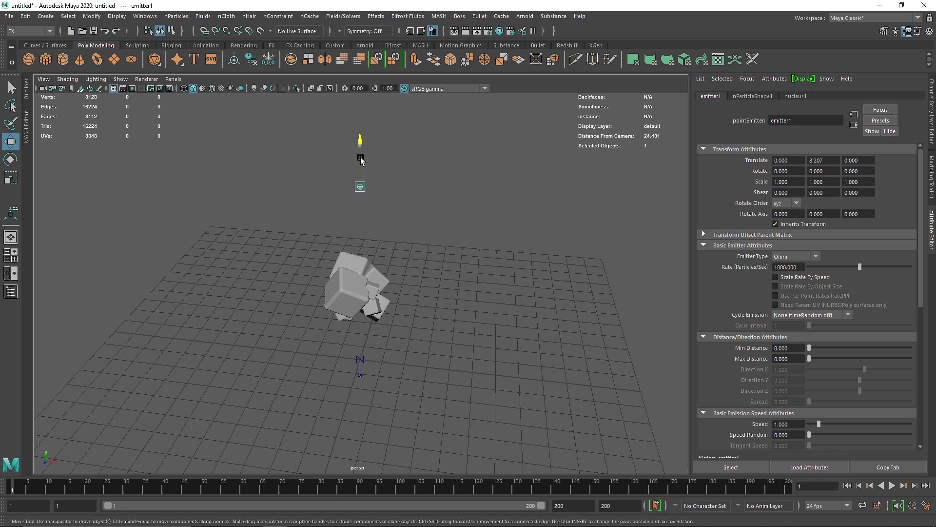
left_click_drag(361, 159, 362, 131)
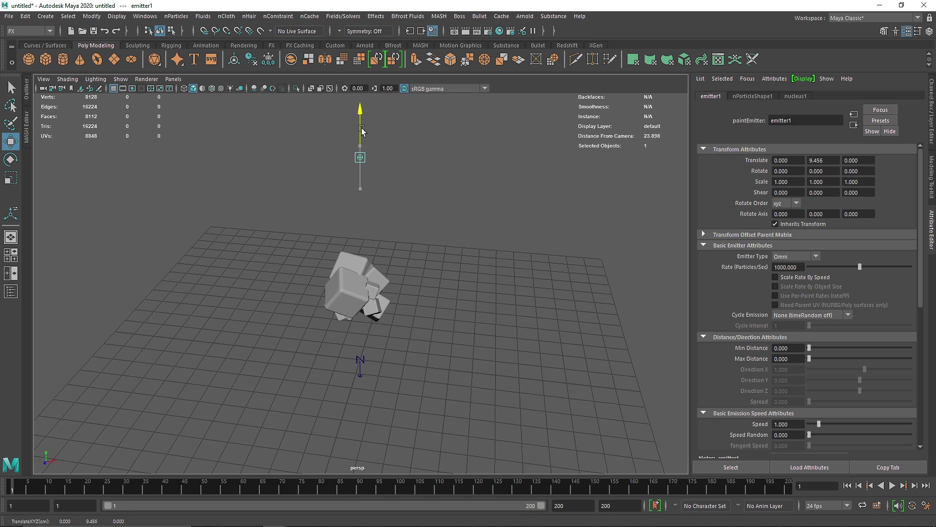
Step: Make the Mash cube cluster an nCloth passive collider
left_click(357, 264)
left_click(224, 18)
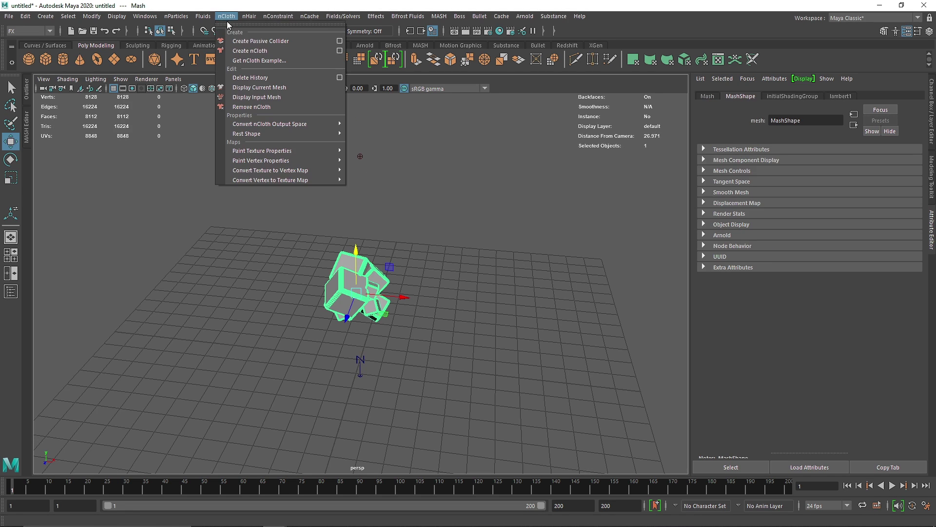
left_click(237, 42)
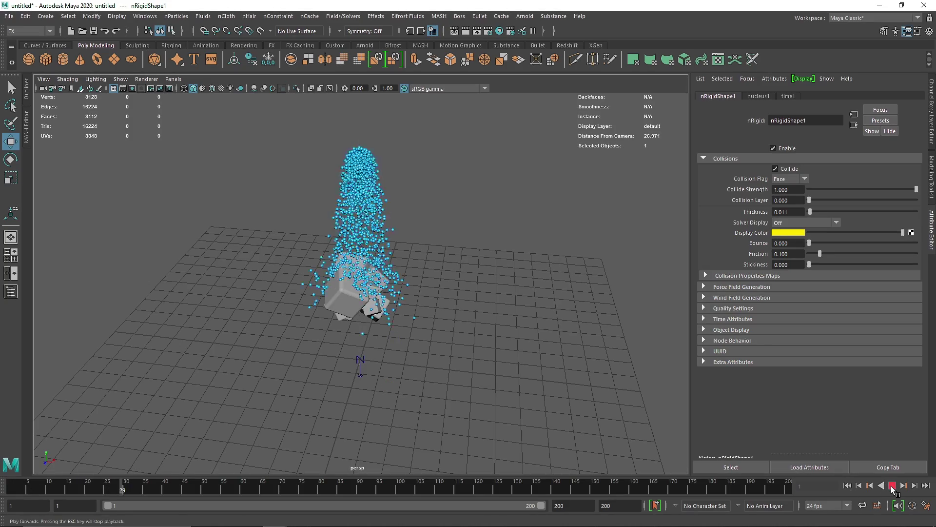
Step: Play the simulation to frame 56 and examine how the particles collide with the cubes
left_click(892, 486)
left_click_drag(419, 397, 375, 344, "alt")
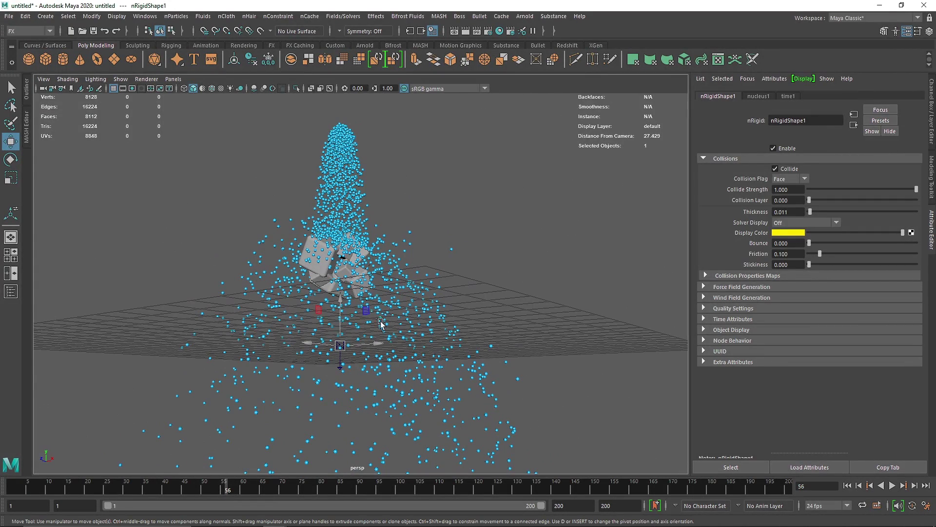
left_click_drag(446, 340, 467, 357, "alt")
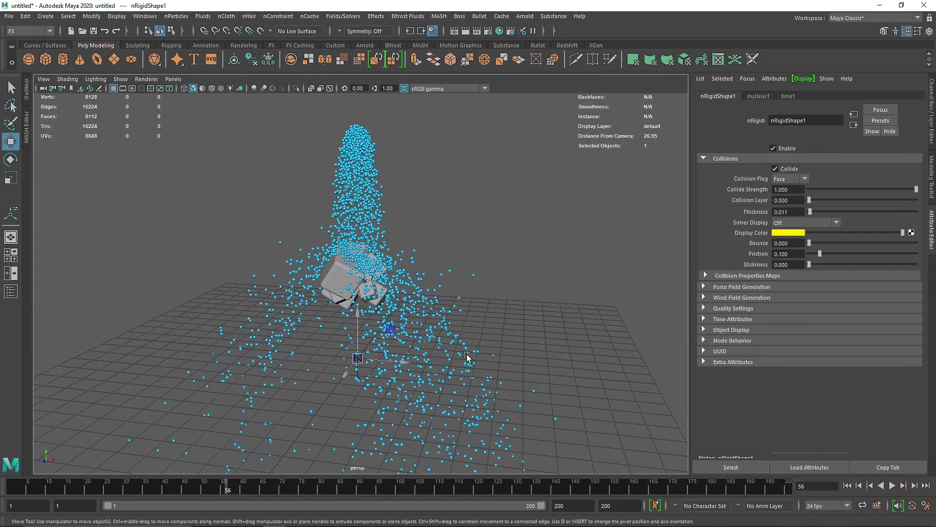
Step: Enable Use Plane for the nucleus ground plane and replay the simulation from the start to frame 86
left_click(759, 96)
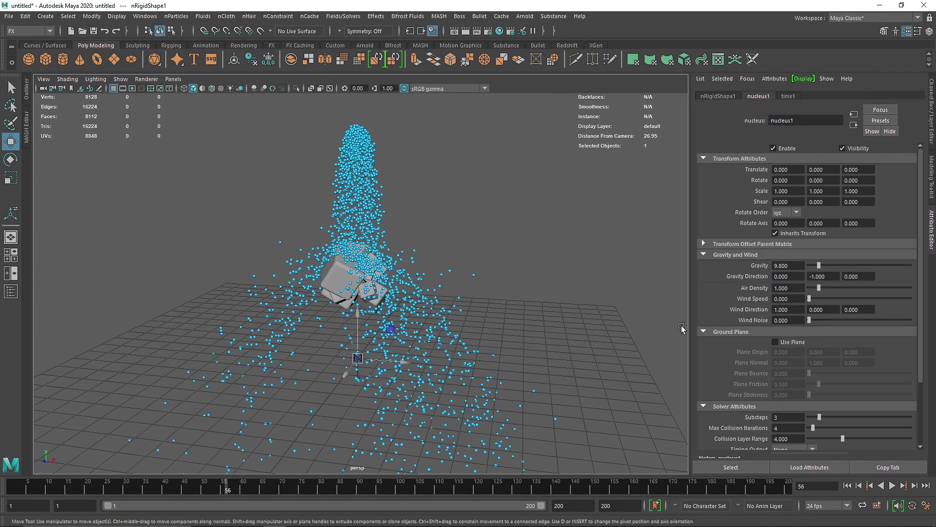
left_click(777, 343)
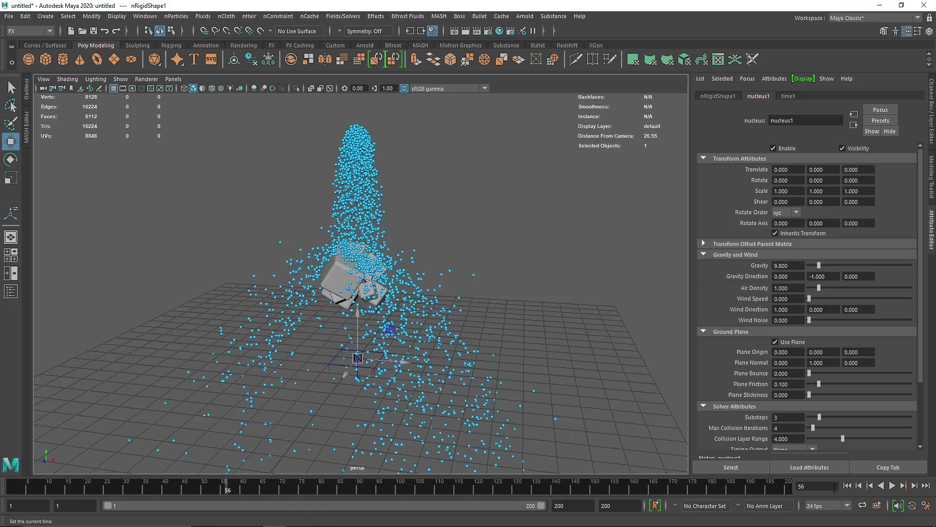
left_click(848, 486)
left_click(892, 485)
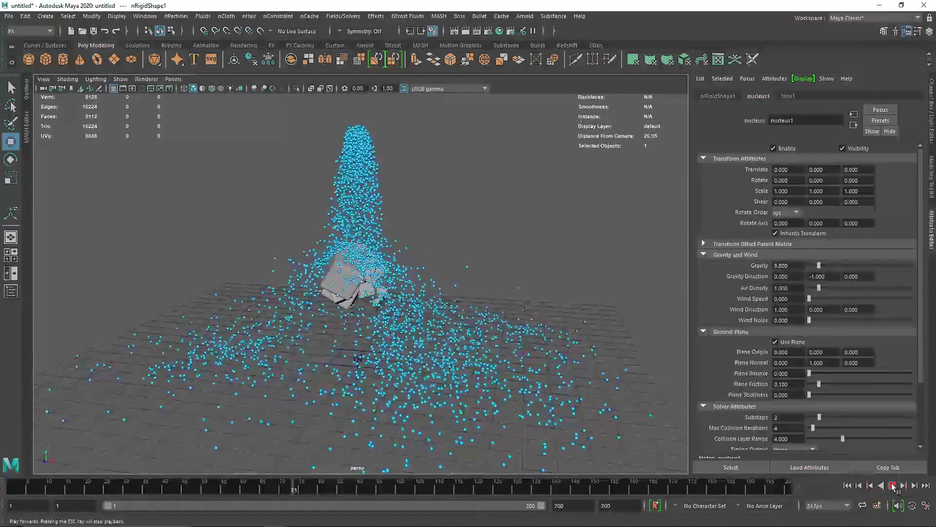
left_click(892, 487)
mouse_move(320, 349)
left_mouse_down("alt")
mouse_move(317, 322)
mouse_move(317, 357)
mouse_move(326, 355)
left_mouse_up("alt")
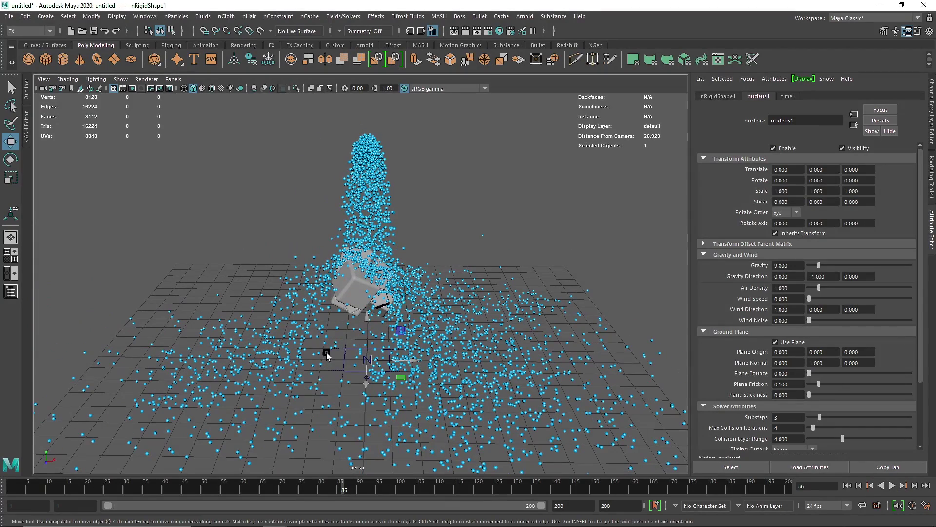
Step: Select the emitted particles and set their collision Stickiness to 2
left_click(464, 351)
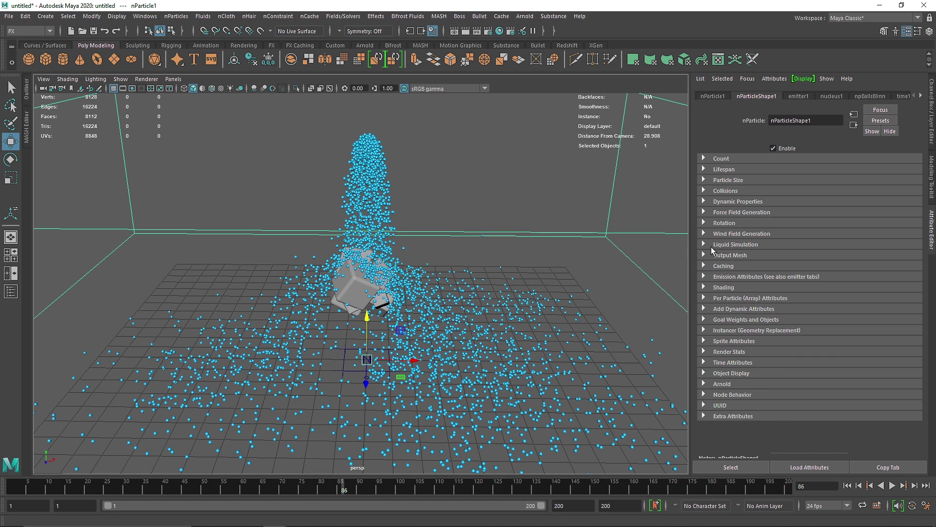
left_click(737, 201)
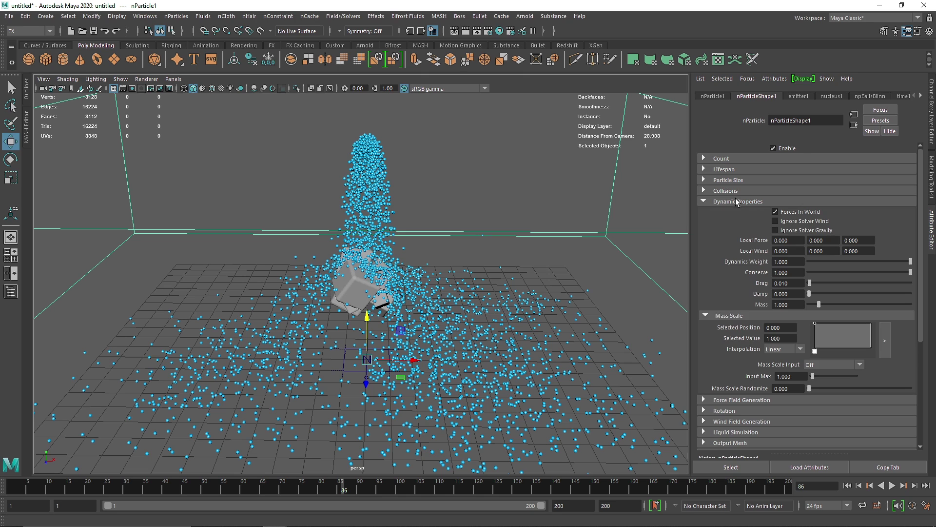
left_click(737, 201)
left_click(737, 193)
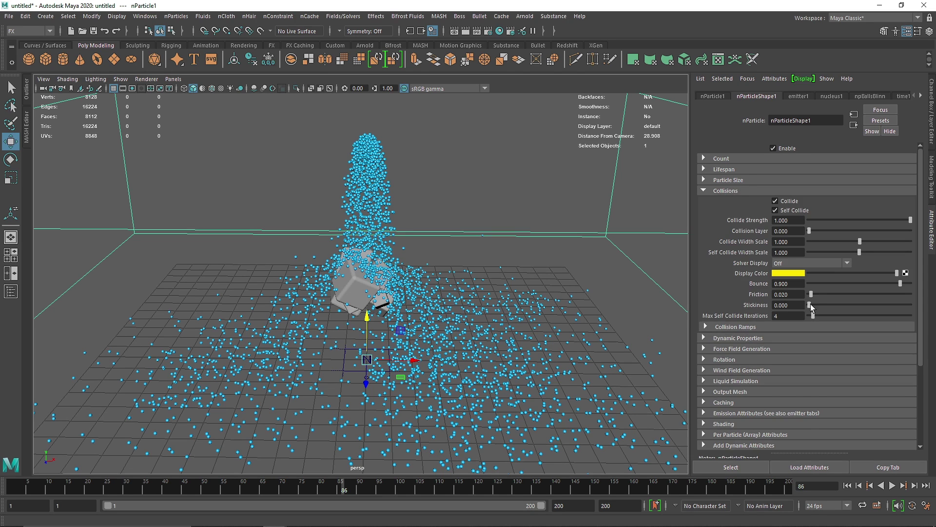
Step: Replay the simulation from the start to frame 76 and examine how the particles cling to the cubes
left_click(846, 485)
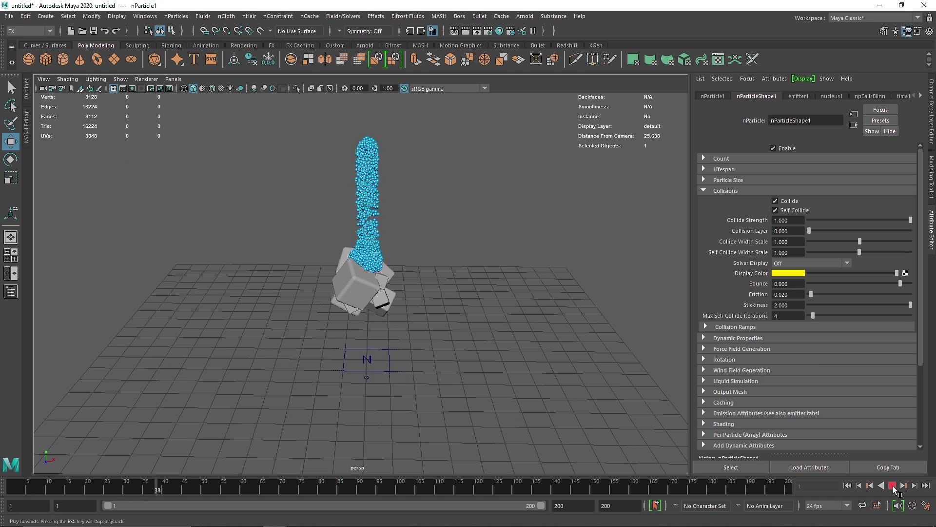
scroll(420, 234, "up", 3)
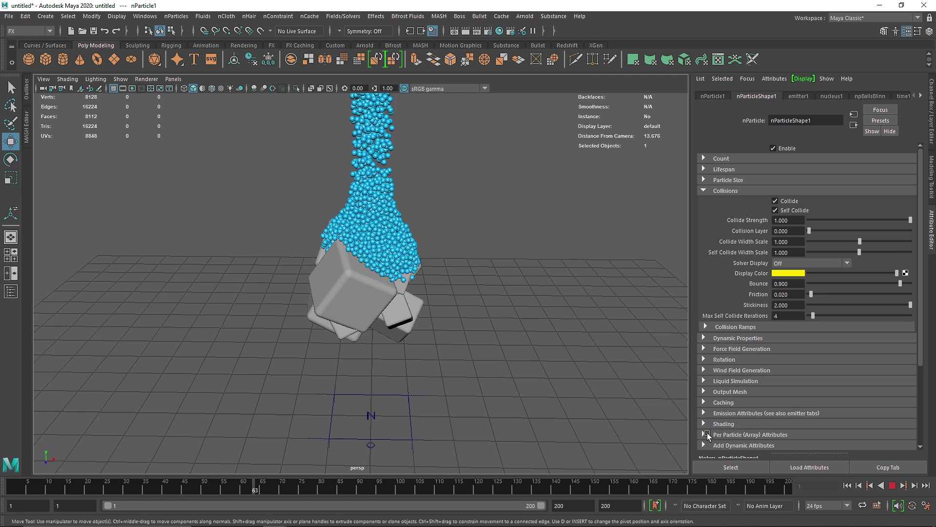
left_click(890, 485)
left_click_drag(476, 331, 433, 291, "alt")
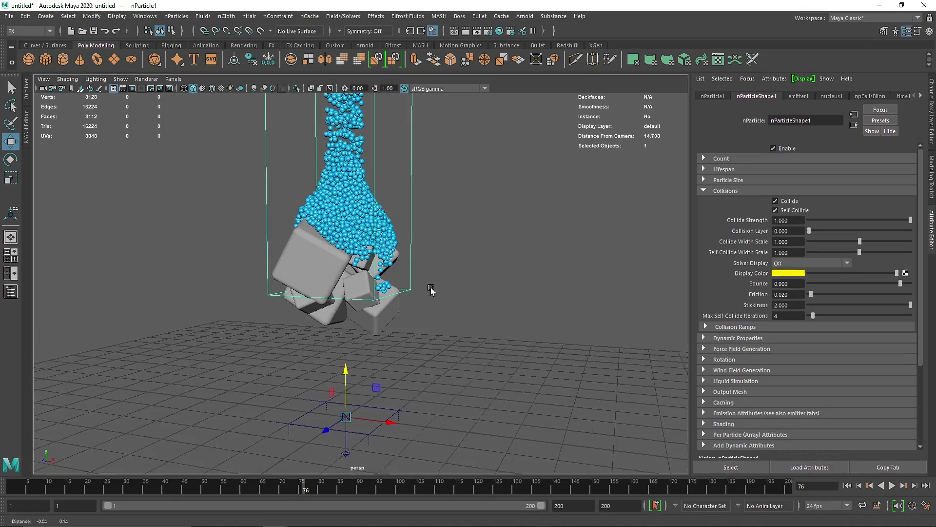
middle_click_drag(405, 255, 404, 293, "alt")
left_click_drag(405, 293, 409, 288, "alt")
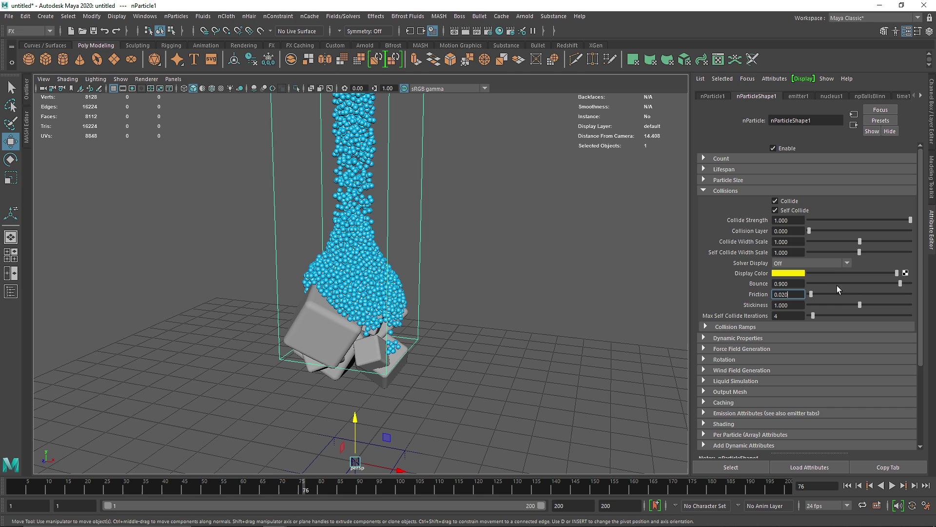
Step: Set the particles' collision Stickiness to 1, Bounce to 0 and Friction to 0.6, and replay the simulation to frame 97
left_click_drag(796, 295, 743, 295)
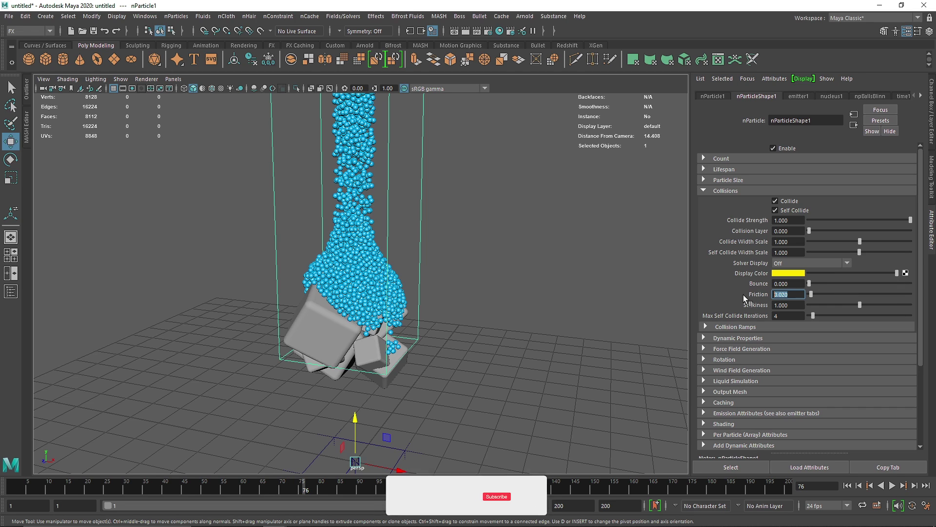
type(".6")
key("Return")
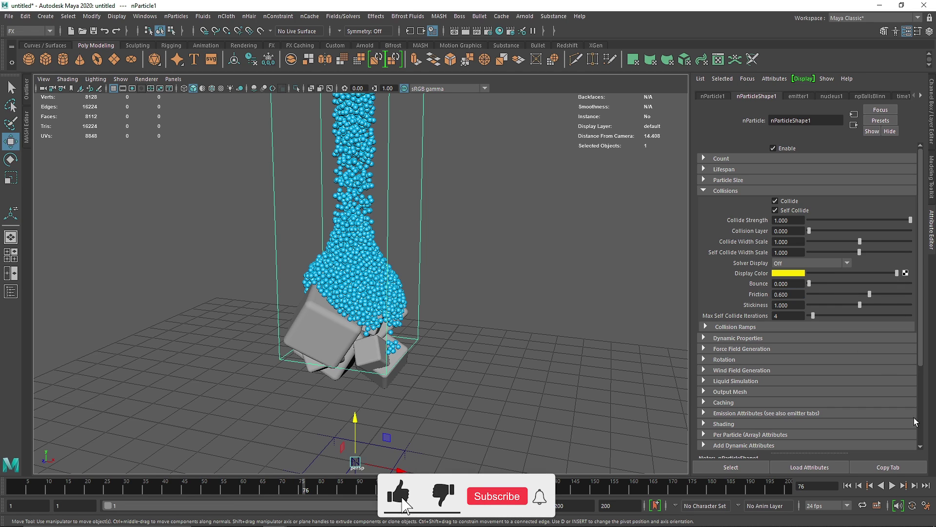
left_click(849, 485)
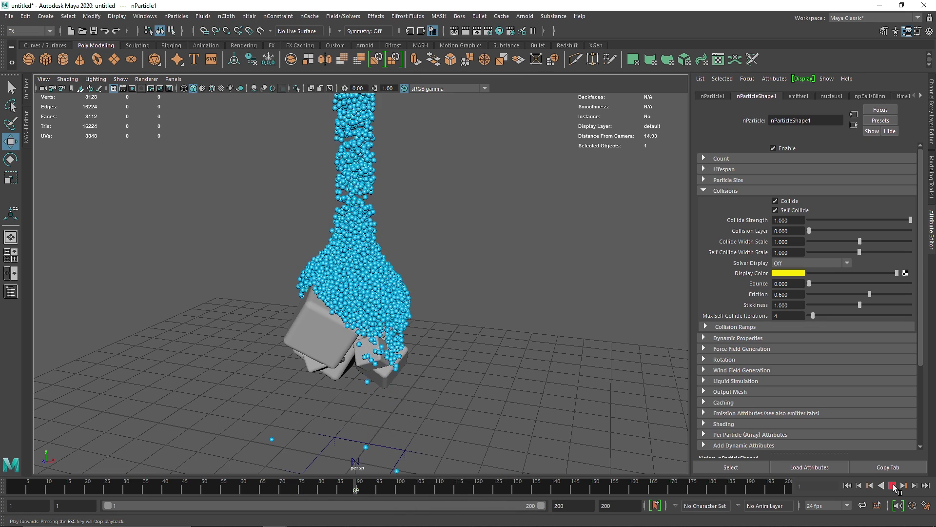
left_click(893, 485)
Step: Enable Liquid Simulation for the particles and replay the simulation from the start
left_click(724, 191)
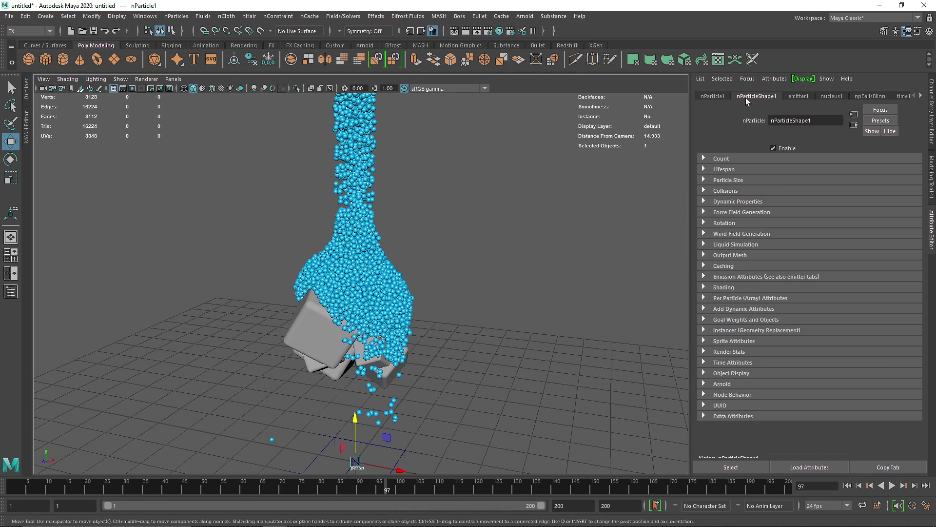
left_click(721, 245)
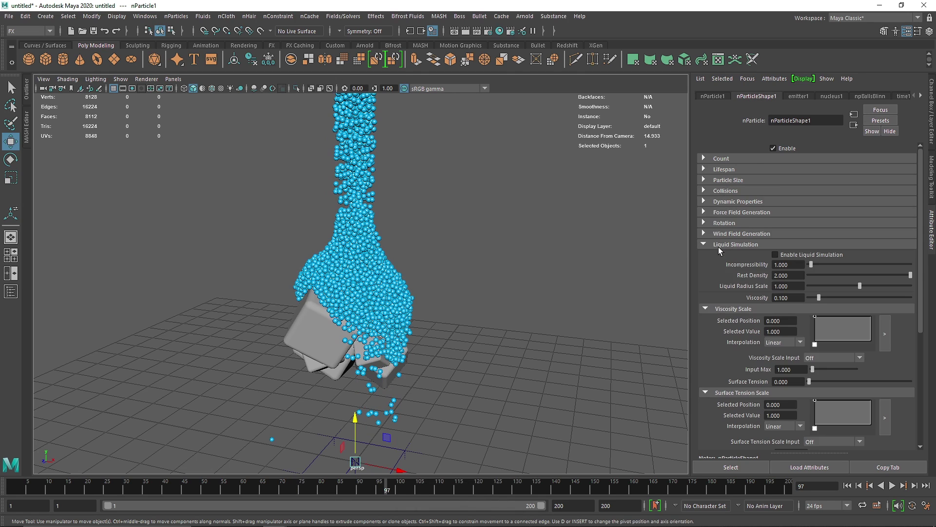
left_click(824, 256)
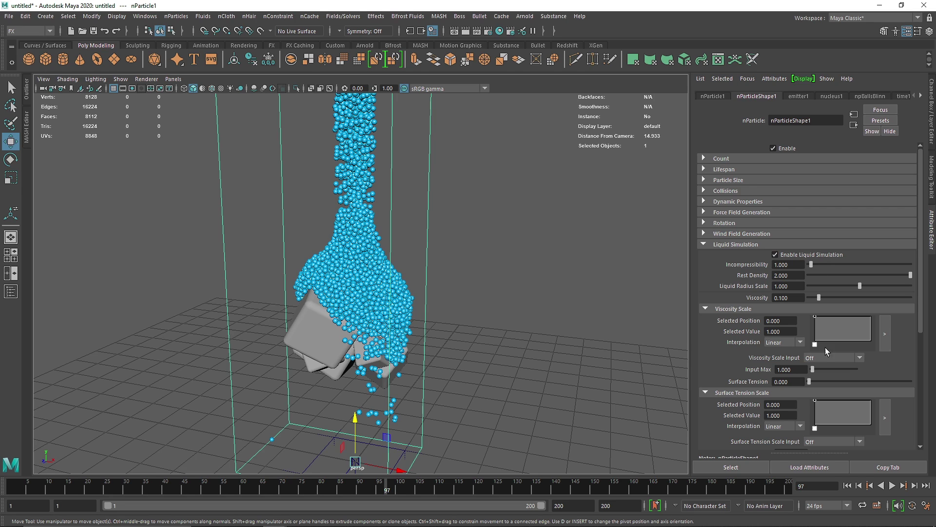
left_click(848, 486)
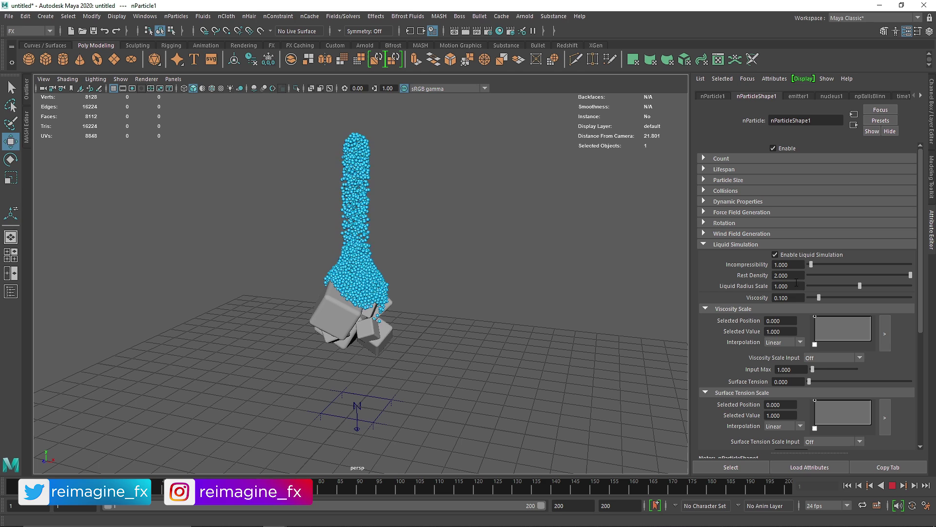
Step: Set the liquid Viscosity to 2 and stop playback at frame 104
left_click(785, 298)
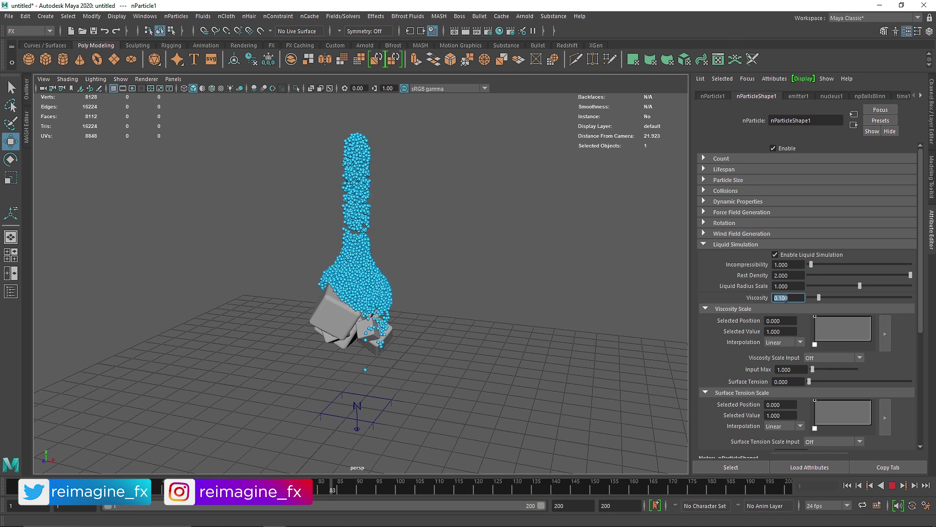
type("2")
key("Return")
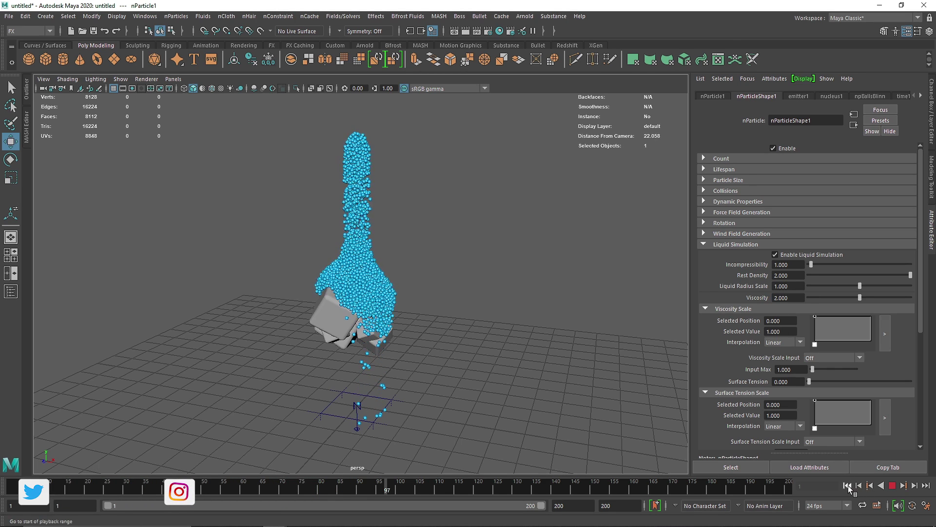
left_click(892, 486)
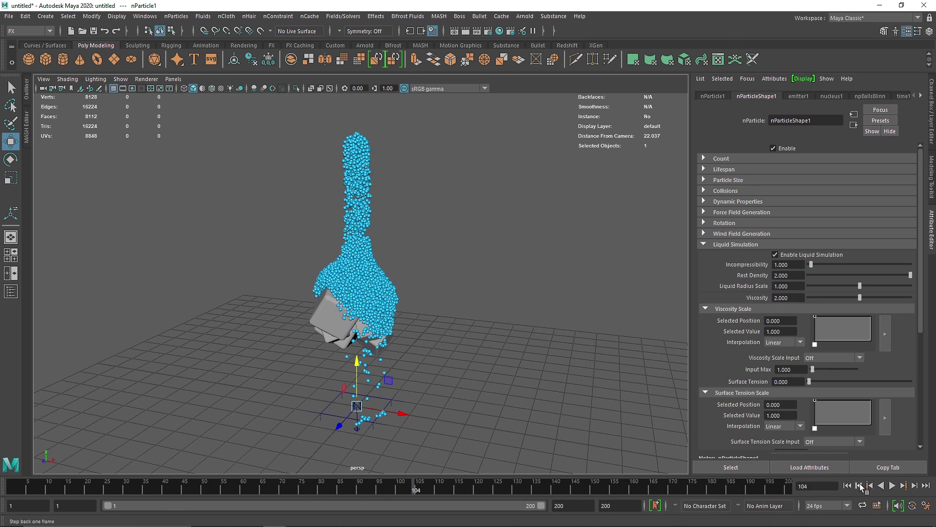
Step: Add a Turbulence field to the particles, replay the simulation and return to the first frame
left_click_drag(363, 194, 363, 194)
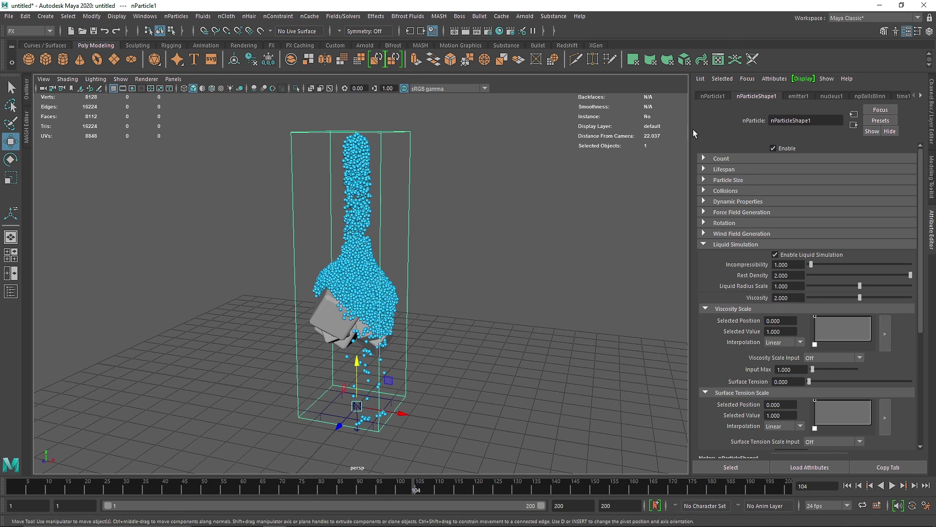
left_click(832, 97)
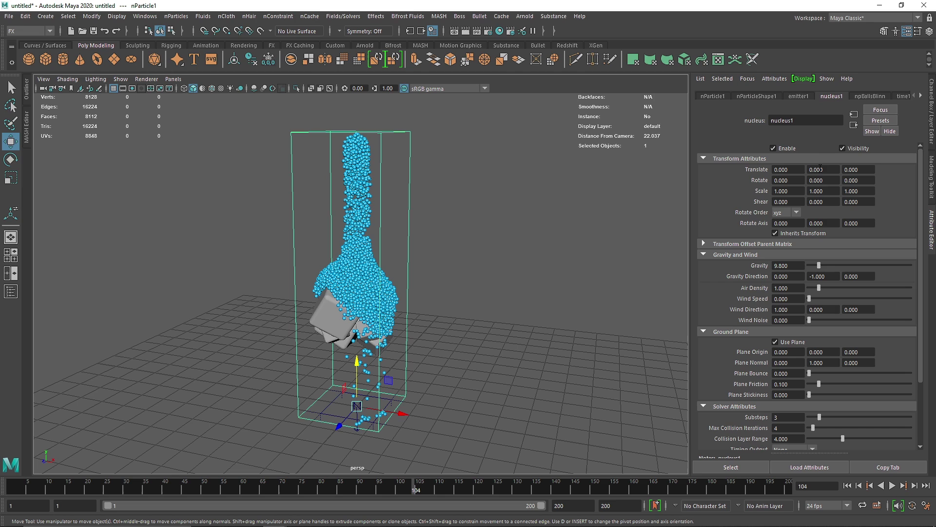
left_click(356, 17)
left_click(365, 92)
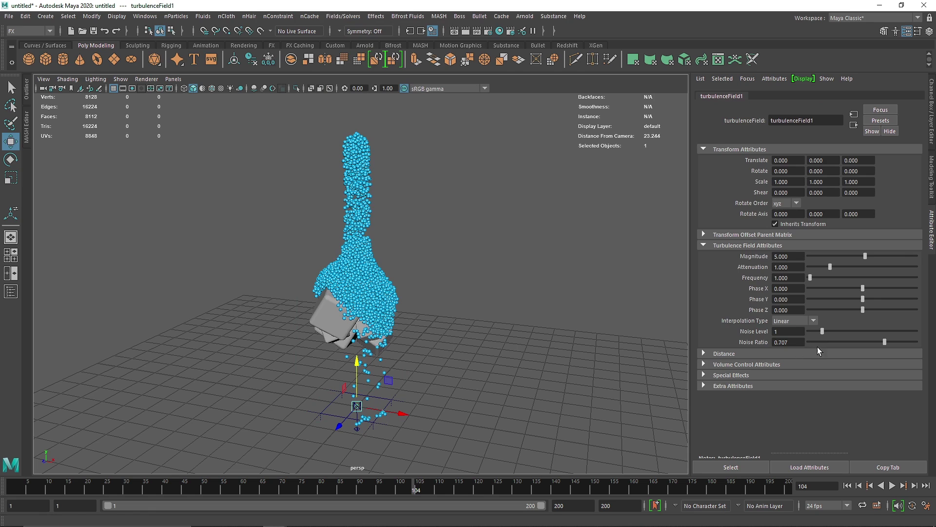
left_click(849, 486)
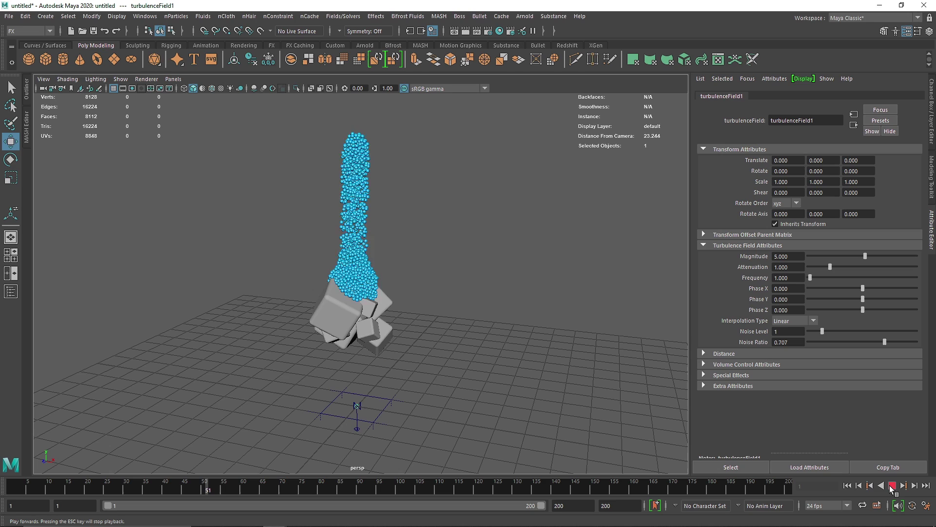
left_click(892, 486)
left_click(847, 485)
Step: Scale up the MASH cube cluster and raise it higher above the ground plane
left_click(369, 317)
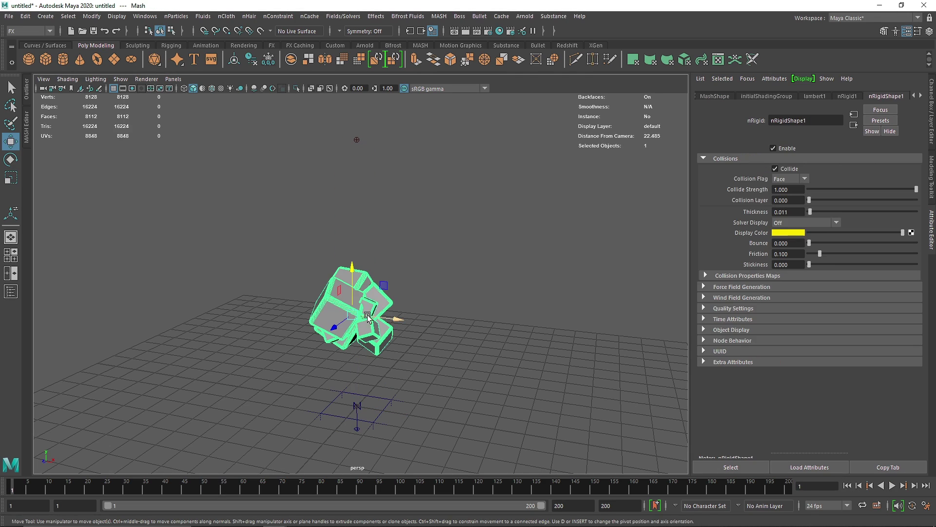
key("r")
left_click_drag(352, 318, 397, 316)
key("w")
left_click_drag(352, 284, 352, 230)
Step: Raise the particle emitter to a Y translation of 13.606, above the enlarged cubes
key("r")
key("e")
key("w")
left_click_drag(341, 121, 361, 141)
scroll(373, 159, "down", 5)
scroll(372, 204, "up", 6)
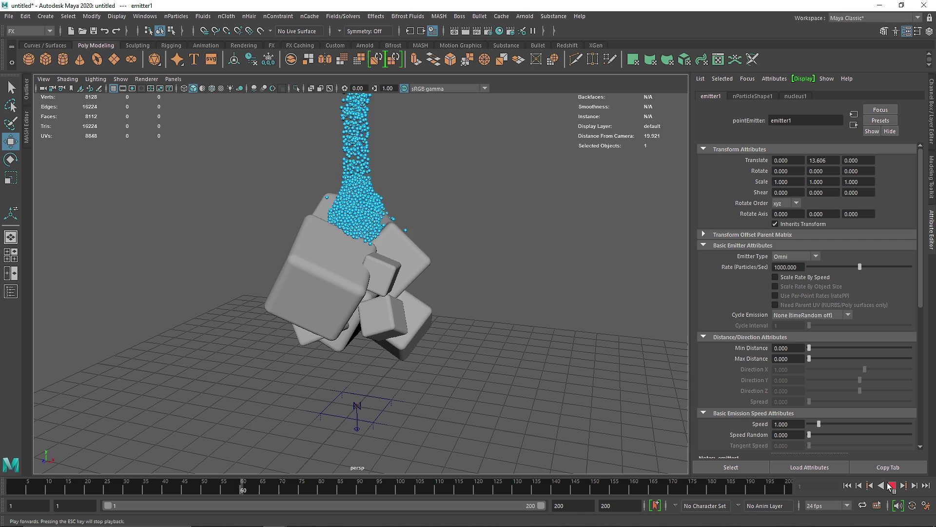
Step: Replay the simulation, extend the end of the playback range to frame 500, and stop playback at frame 187
left_click(895, 487)
left_click(892, 486)
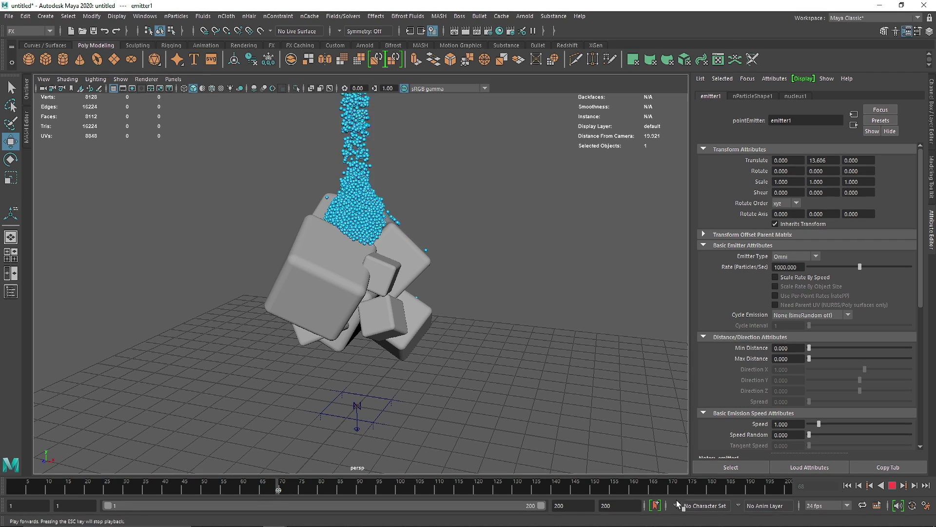
double_click(554, 505)
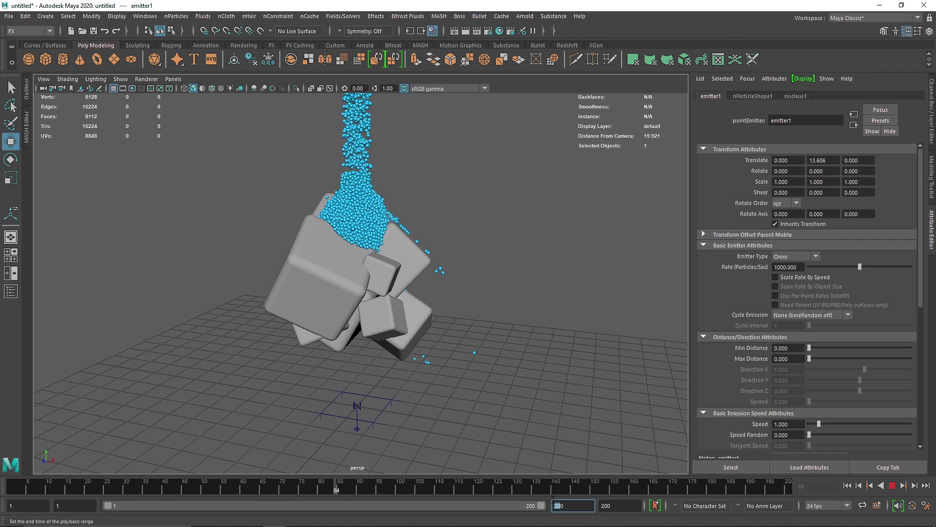
type("500")
key("Return")
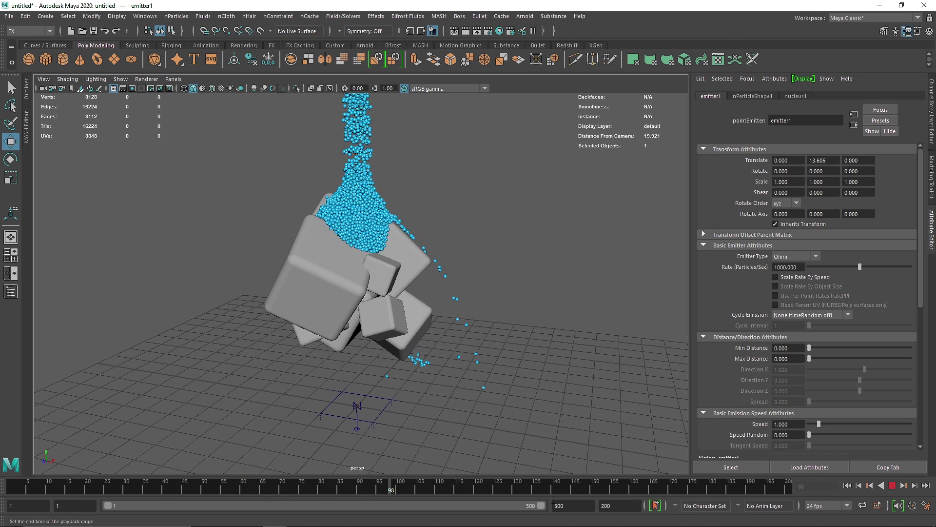
left_click(892, 485)
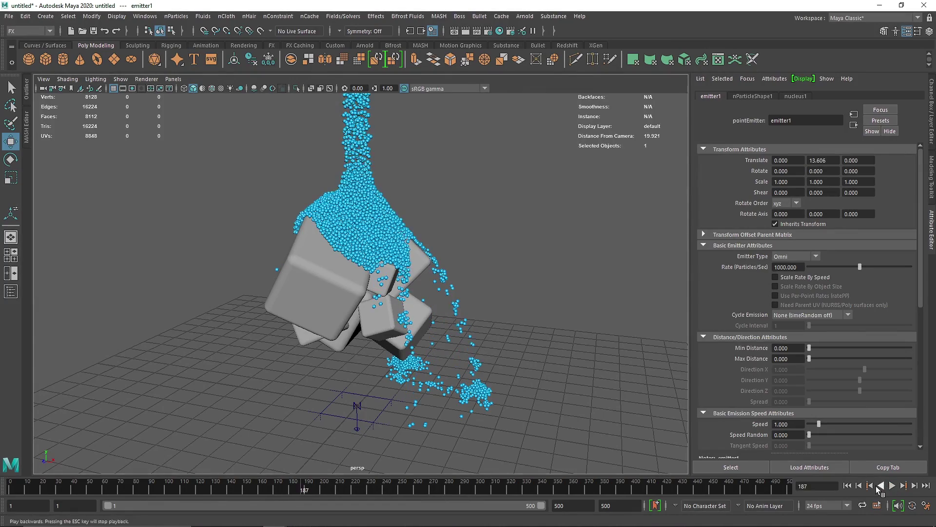
Step: Return to frame 1 and rotate the cube cluster to a different orientation beneath the emitter
left_click(849, 487)
left_click(403, 320)
key("e")
left_click_drag(378, 302, 387, 88)
scroll(366, 273, "down", 4)
middle_click_drag(395, 108, 423, 165, "alt")
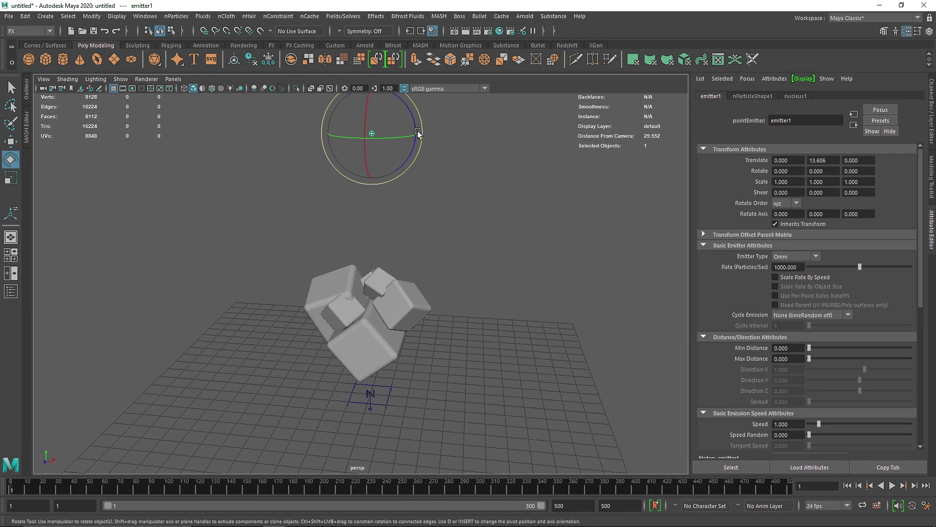
Step: Create a new nObject cache for the particles over the full 500 frames
left_click(310, 17)
mouse_move(349, 41)
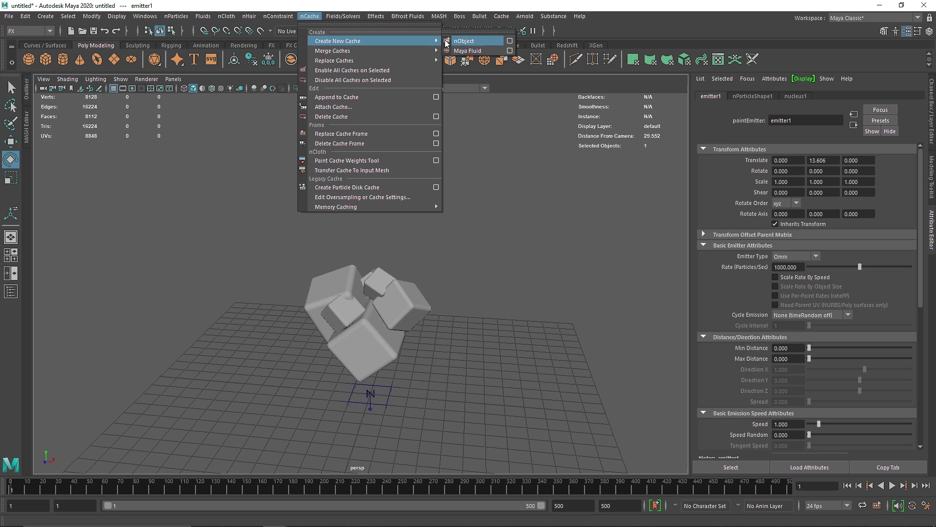
left_click(492, 43)
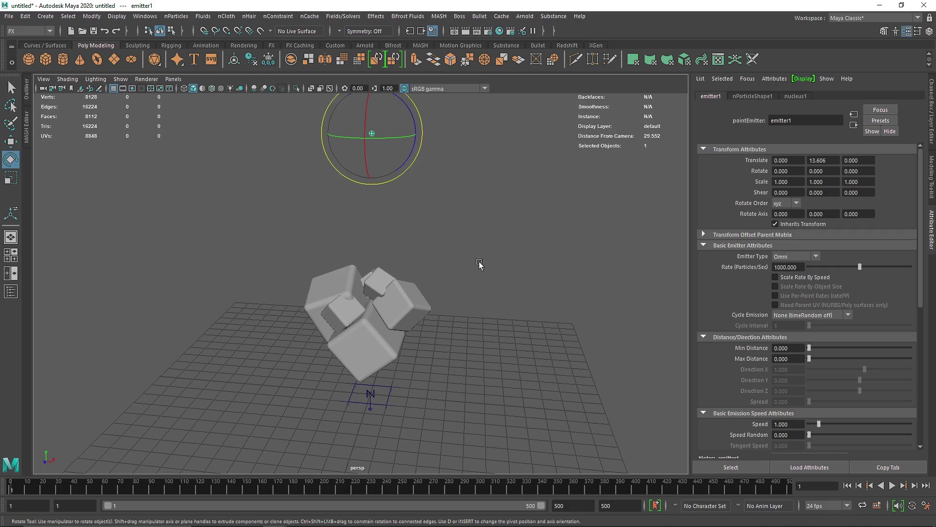
left_click(354, 20)
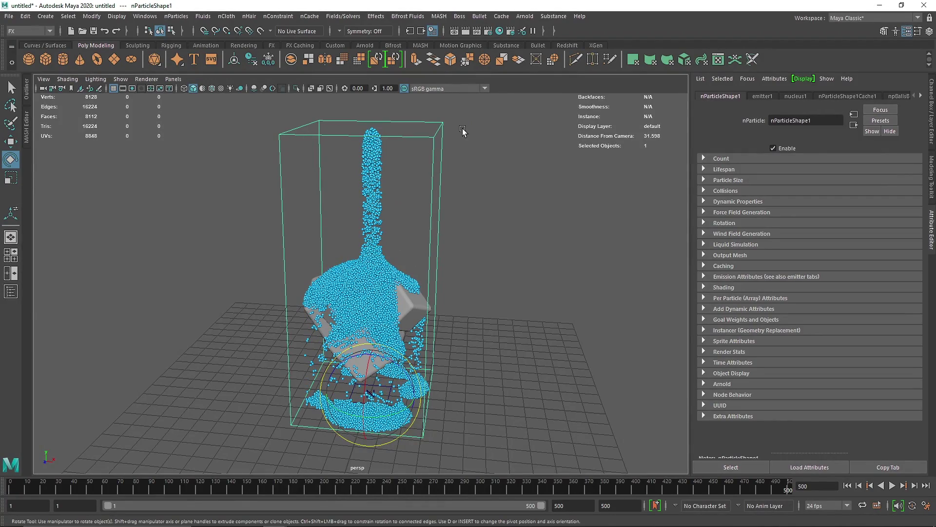
Step: Play back the cached simulation and examine from several angles how the liquid flows over the cubes
left_click_drag(352, 257, 374, 228, "alt")
right_click_drag(374, 227, 408, 278, "alt")
left_click_drag(408, 278, 418, 307, "alt")
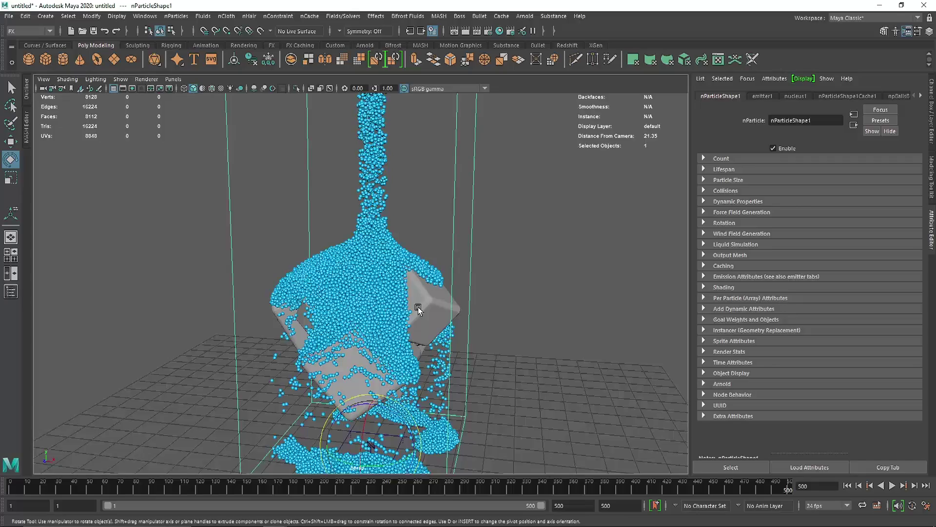
left_click(892, 485)
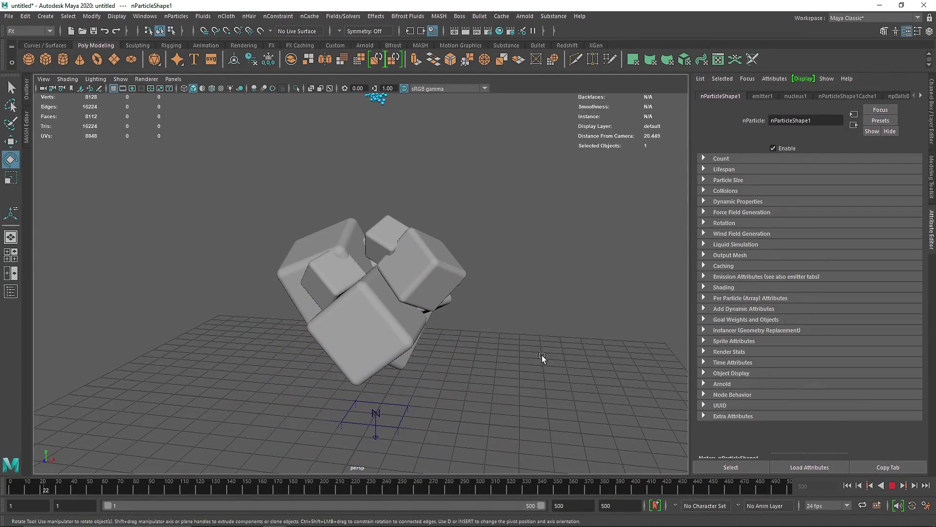
scroll(543, 354, "down", 3)
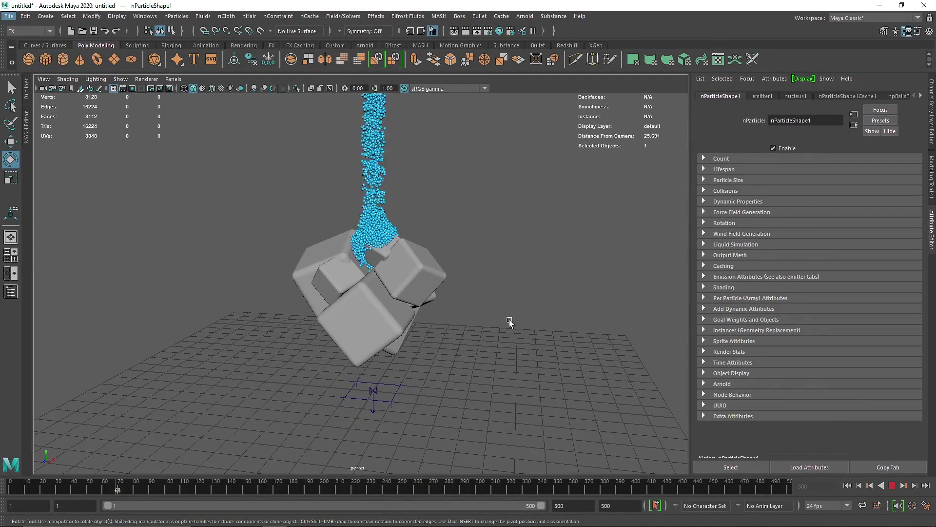
mouse_move(422, 239)
left_mouse_down("alt")
mouse_move(390, 263)
mouse_move(359, 258)
mouse_move(419, 242)
left_mouse_up("alt")
right_click_drag(419, 243, 503, 273, "alt")
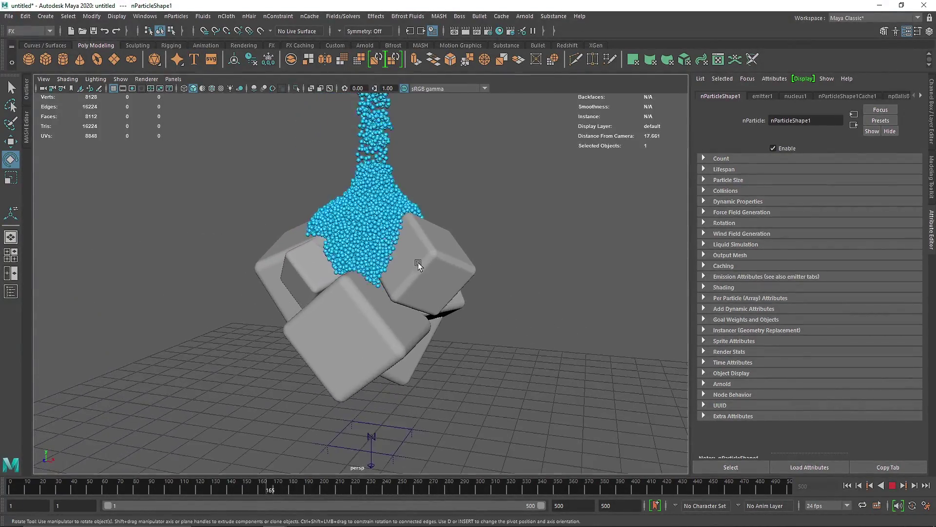
right_click_drag(418, 263, 508, 305, "alt")
right_click_drag(433, 271, 337, 266, "alt")
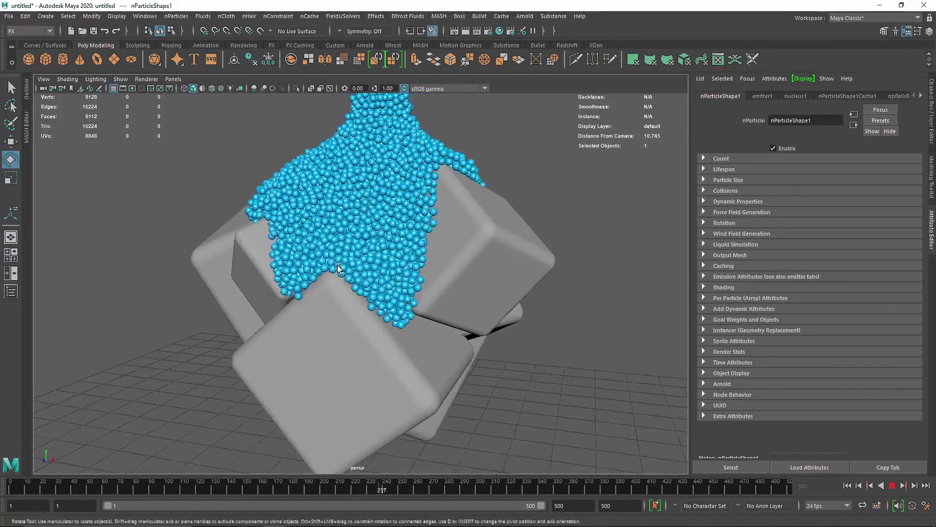
left_click_drag(338, 265, 414, 285, "alt")
right_click_drag(414, 286, 365, 303, "alt")
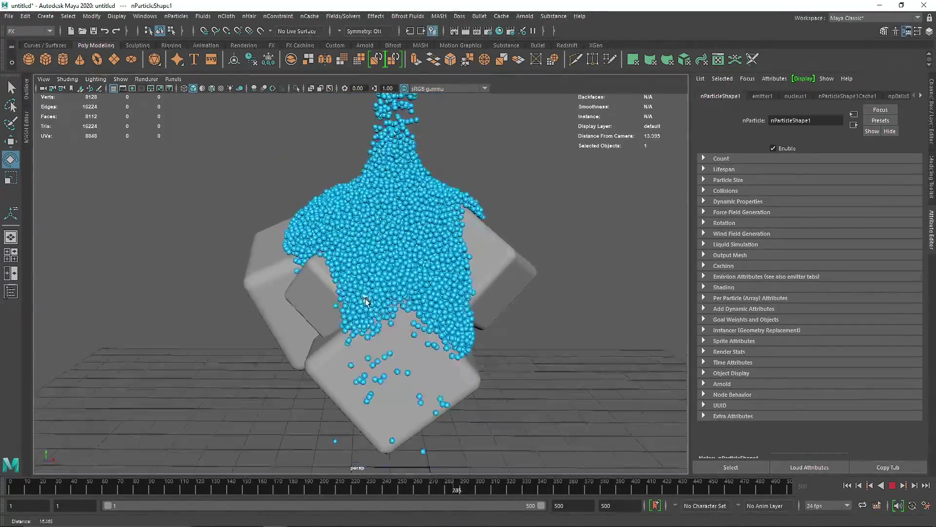
middle_click_drag(366, 303, 344, 238, "alt")
right_click_drag(388, 280, 330, 280, "alt")
left_click_drag(473, 277, 425, 282, "alt")
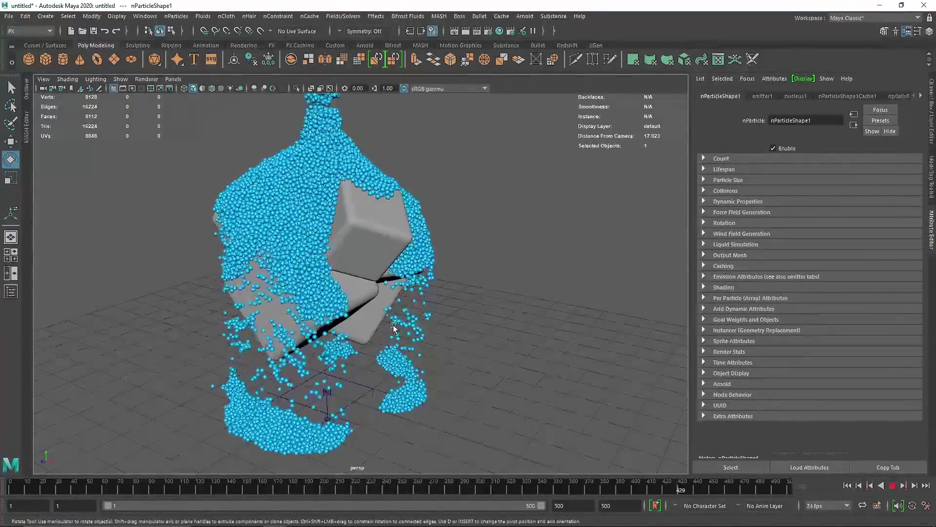
left_click_drag(420, 335, 300, 333, "alt")
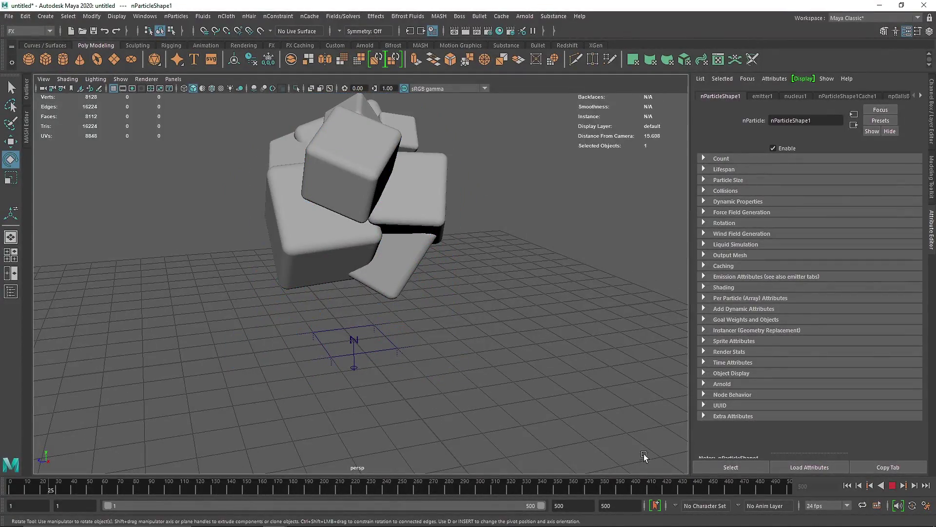
Step: Stop the cached playback at frame 488 with the cubes and settled liquid in view
left_click_drag(685, 487, 773, 487)
scroll(397, 317, "down", 5)
left_click_drag(397, 318, 312, 308, "alt")
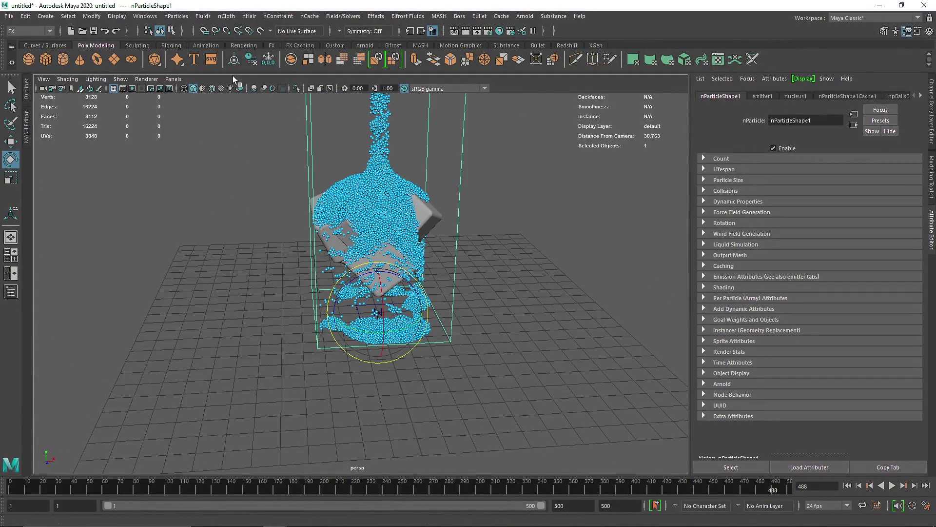
Step: Add an Arnold area light, move it to one side of the cubes and scale it up
left_click(365, 45)
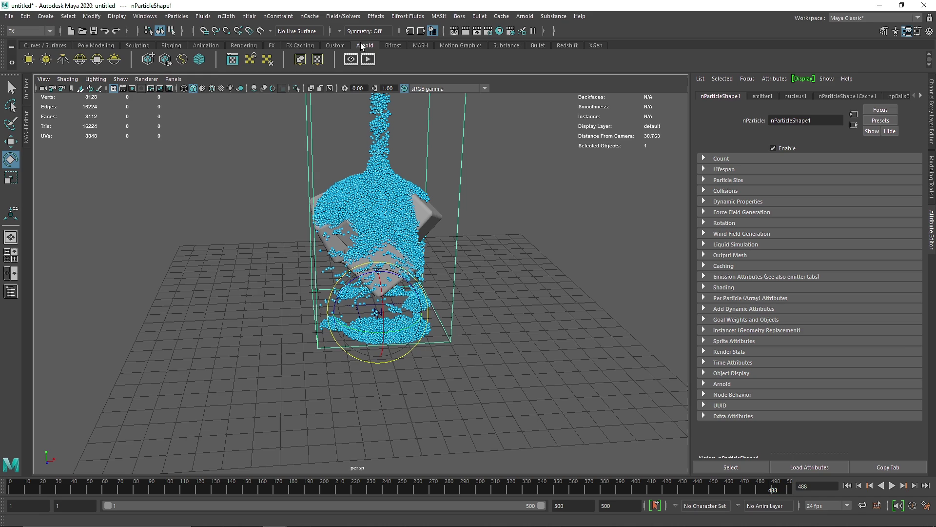
left_click(28, 60)
key("w")
left_click_drag(391, 310, 341, 335)
key("r")
left_click_drag(207, 319, 321, 325)
key("w")
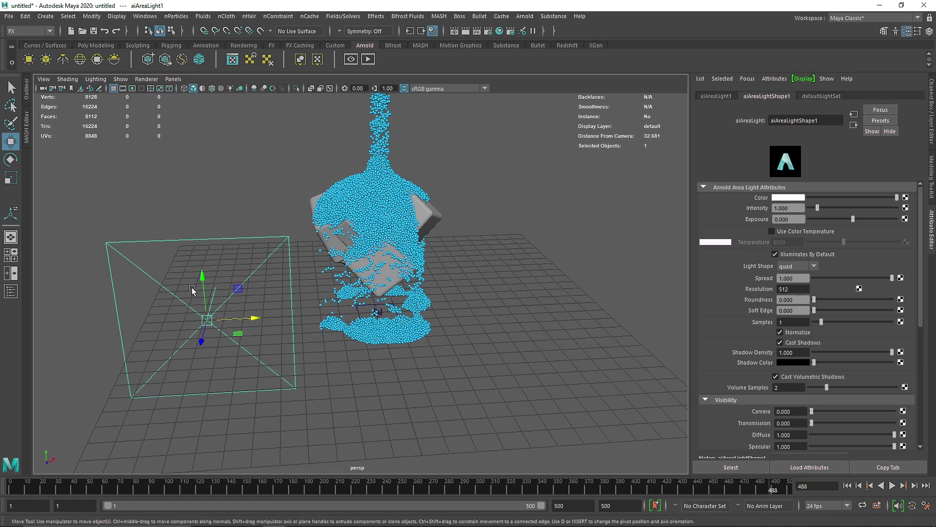
Step: Raise the area light and rotate it -90 degrees about Y to face the cubes
left_click_drag(202, 279, 198, 207)
key("r")
left_click_drag(199, 245, 184, 272)
key("e")
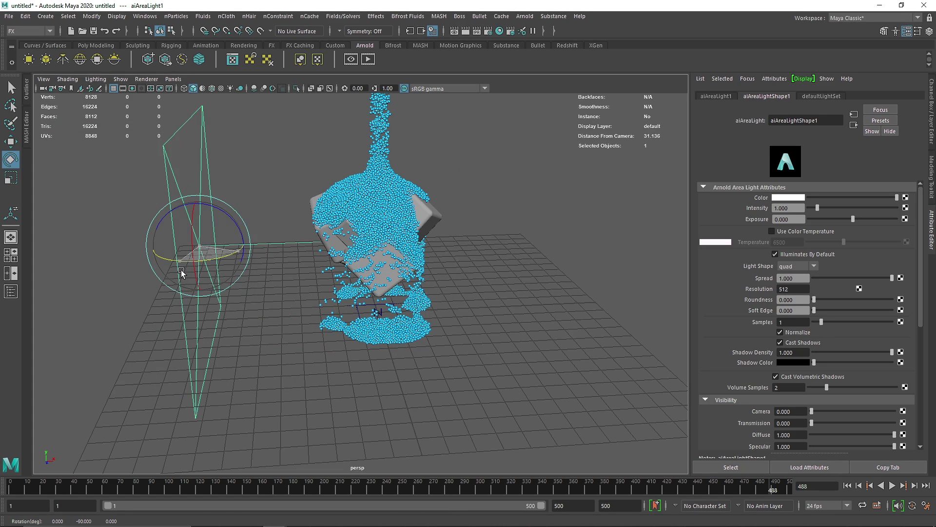
scroll(227, 268, "down", 5)
left_click_drag(326, 278, 271, 242, "alt")
key("w")
Step: Frame the liquid-covered cubes, start an Arnold render of the perspective view, and set the area light's Exposure to 12
left_click_drag(373, 300, 430, 272, "alt")
right_click_drag(438, 288, 570, 317, "alt")
middle_click_drag(409, 288, 435, 329, "alt")
right_click_drag(434, 329, 458, 335, "alt")
left_click(368, 59)
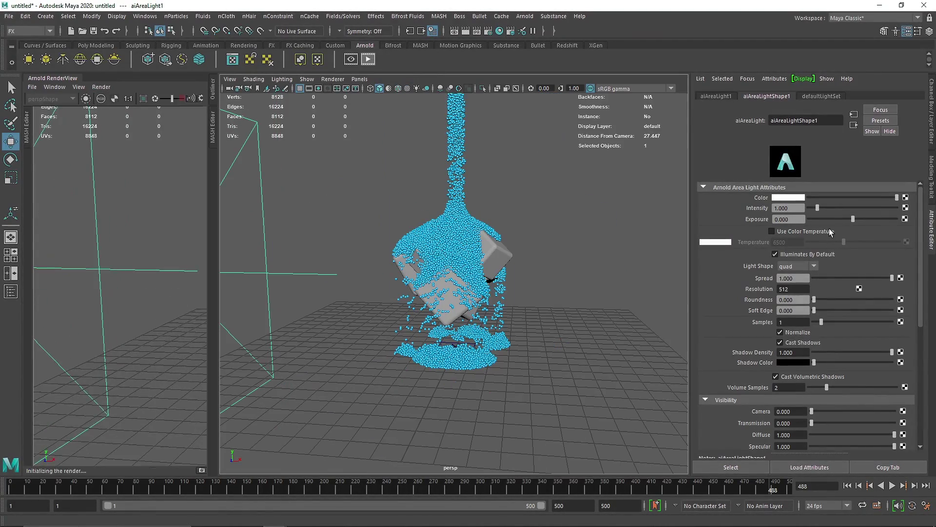
type("12")
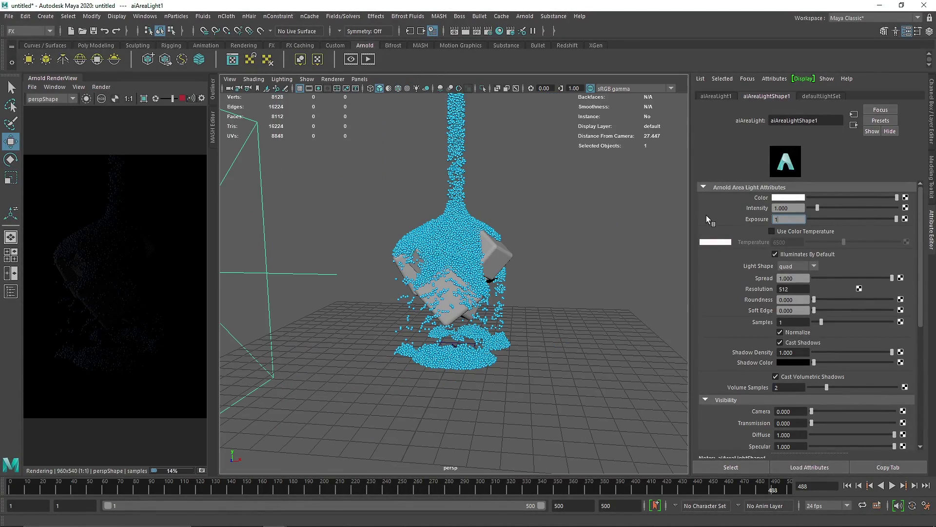
key("Return")
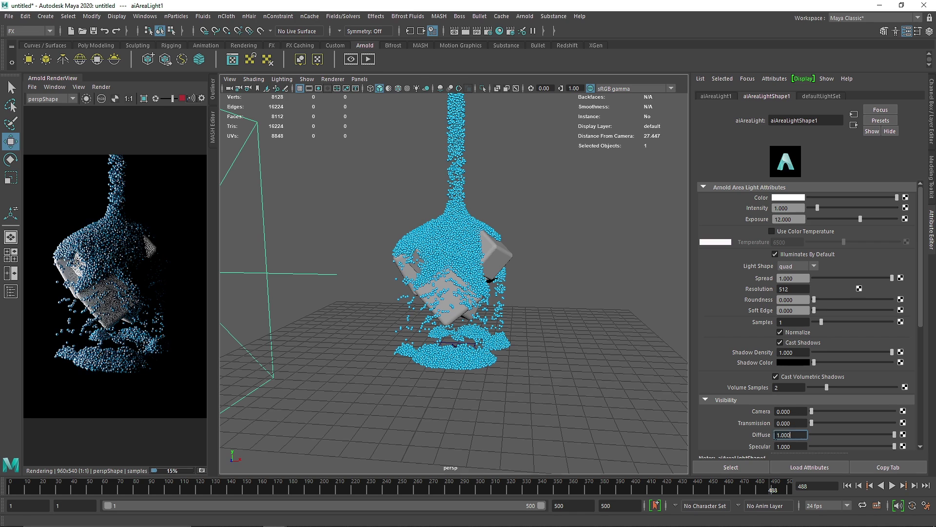
Step: Set the area light's Diffuse and Specular to 2, Samples to 5, and Exposure to 10
type("2")
key("Return")
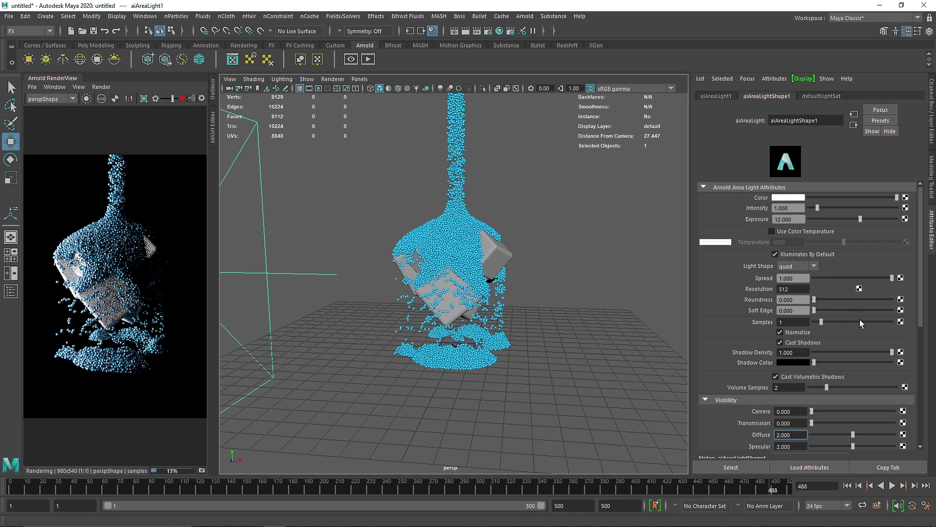
left_click(854, 322)
left_click_drag(794, 219, 745, 217)
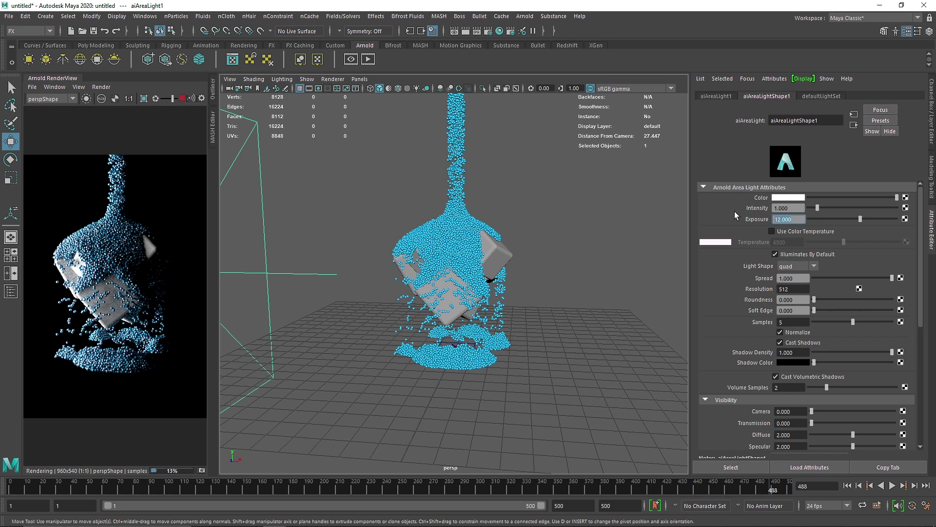
type("10")
key("Return")
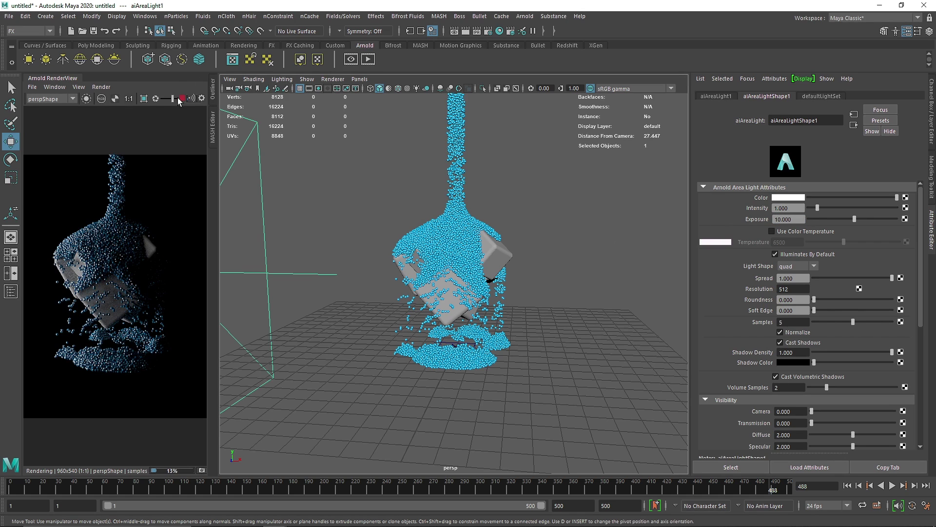
Step: Interrupt the render and widen the Arnold RenderView, keeping the MASH Editor collapsed
left_click(180, 99)
left_click(213, 113)
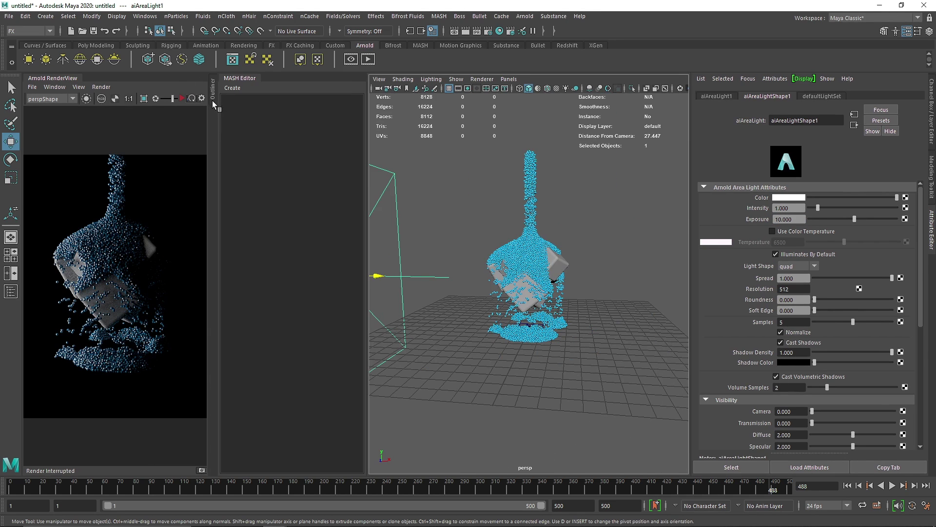
left_click_drag(213, 116, 348, 117)
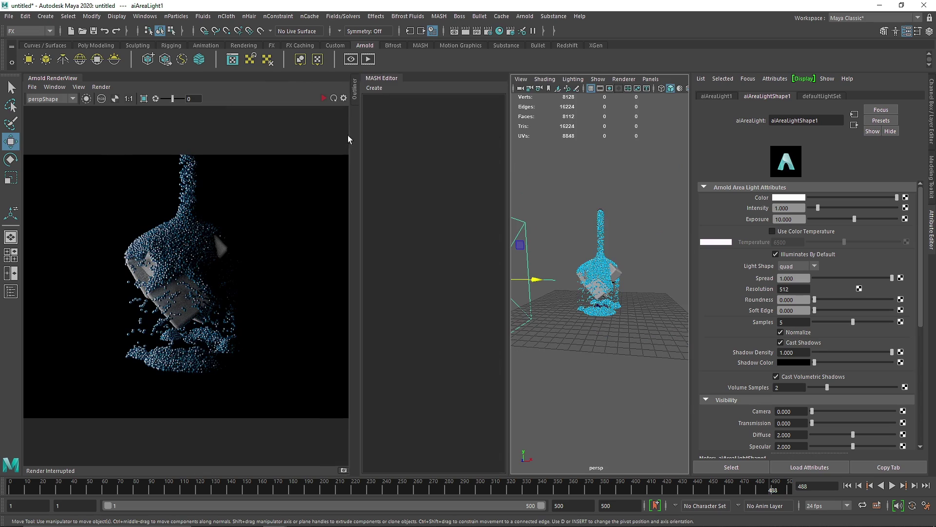
left_click(377, 78)
scroll(612, 298, "up", 3)
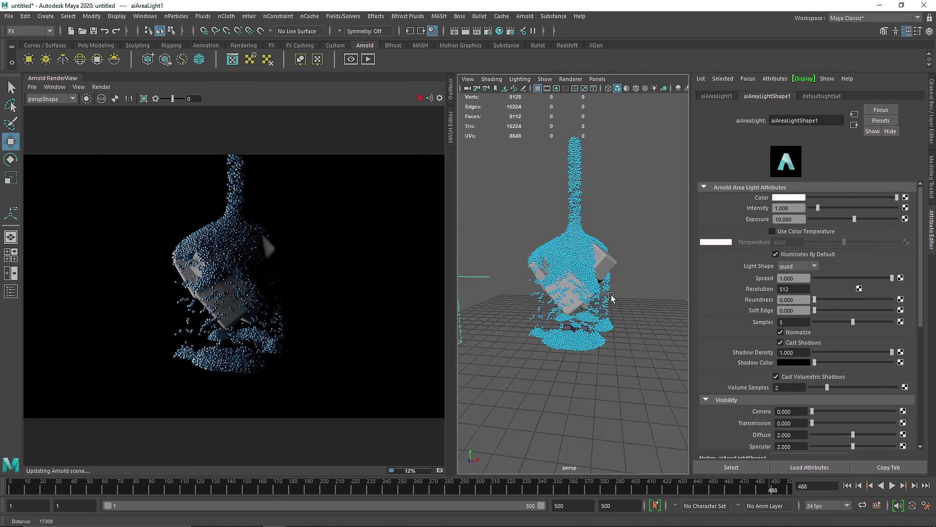
Step: Interrupt the render and mark a render region over the left part of the liquid-covered cubes
scroll(612, 298, "up", 2)
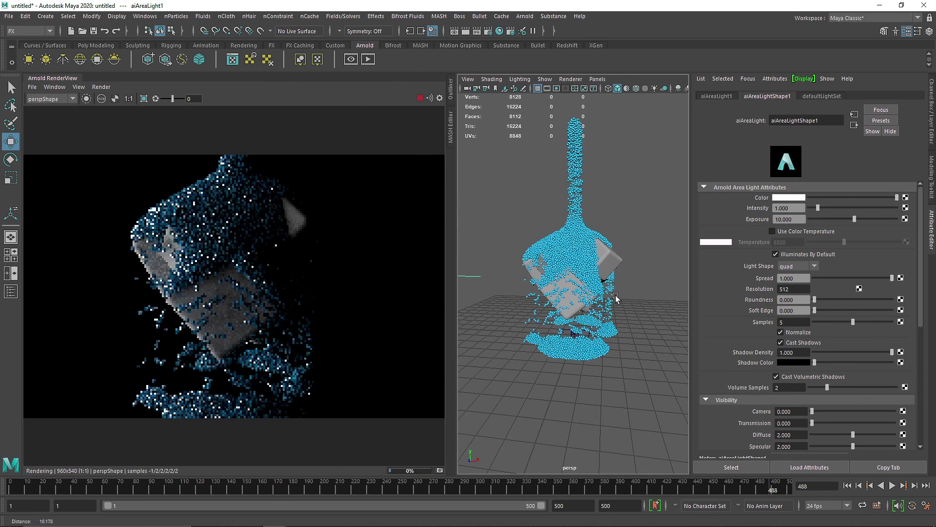
left_click(420, 99)
left_click_drag(113, 199, 253, 335, "shift")
scroll(179, 301, "up", 2)
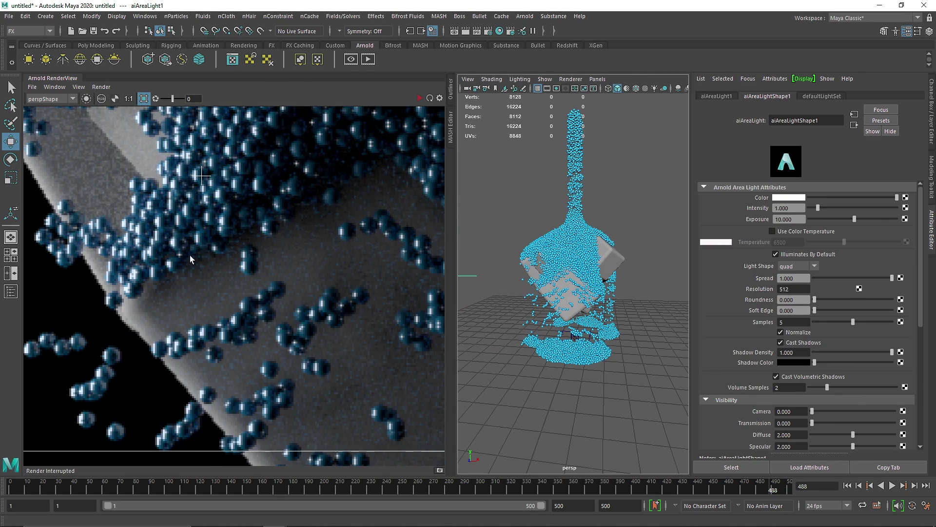
scroll(190, 259, "down", 4)
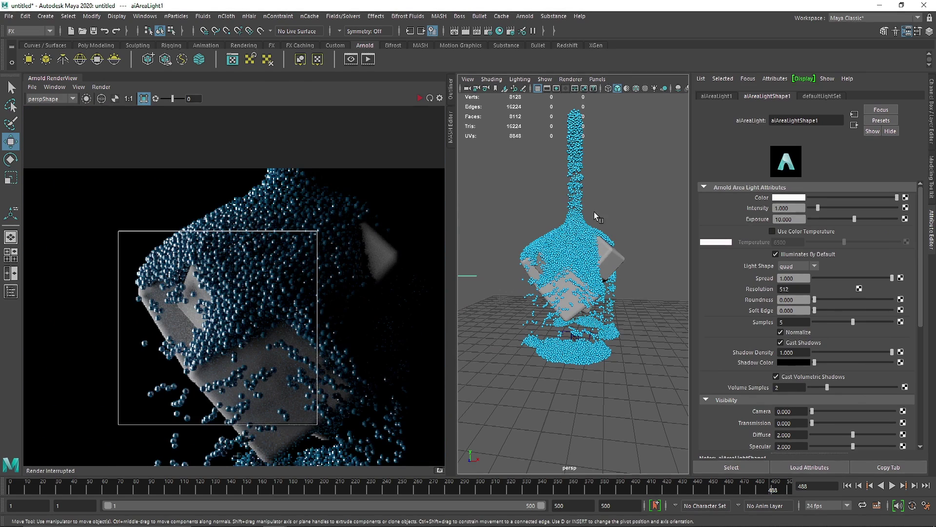
Step: Set the nParticles' Particle Render Type to Blobby Surface (s/w) and check the result in the render region
left_click(578, 229)
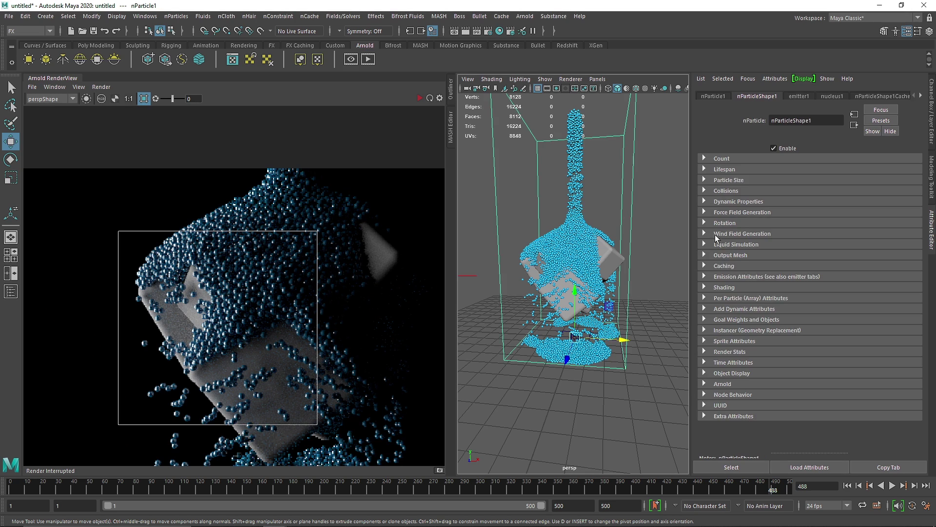
left_click(735, 289)
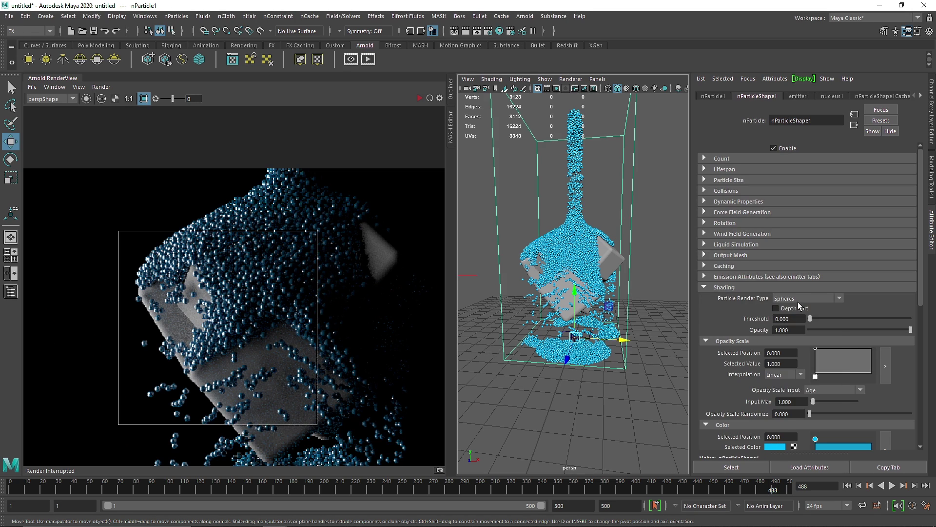
left_click(806, 298)
left_click(799, 378)
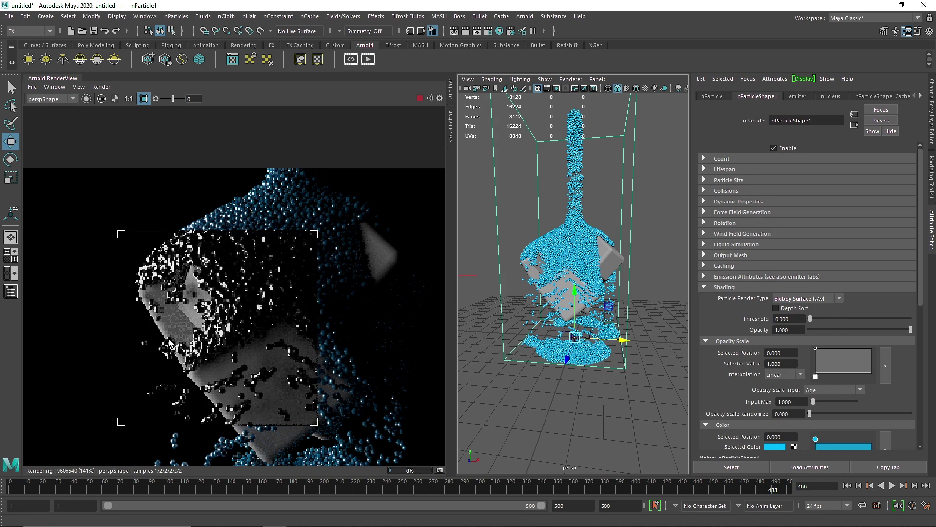
scroll(205, 293, "up", 3)
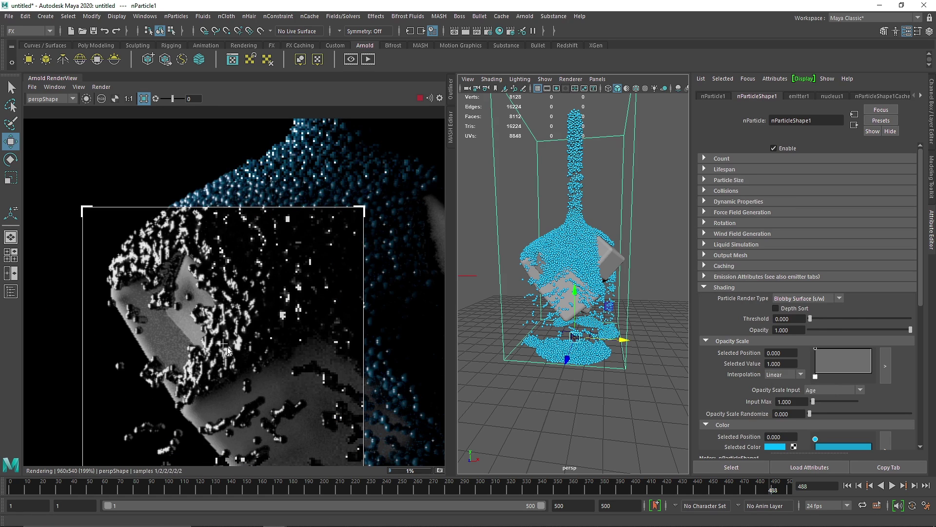
left_click_drag(296, 374, 283, 247)
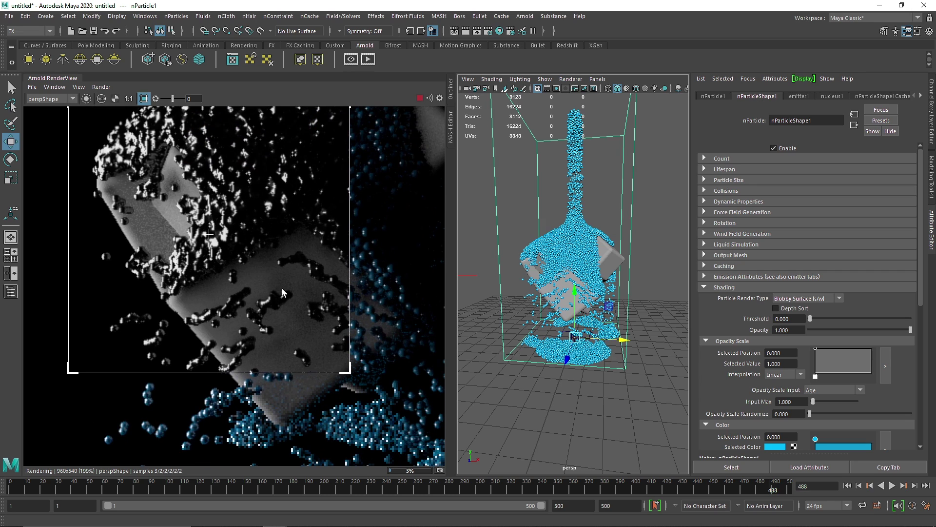
Step: Clear the render region, then mark a small one over the particle strands on the front cube's face and extend it leftward
left_click(144, 100)
scroll(283, 322, "down", 2)
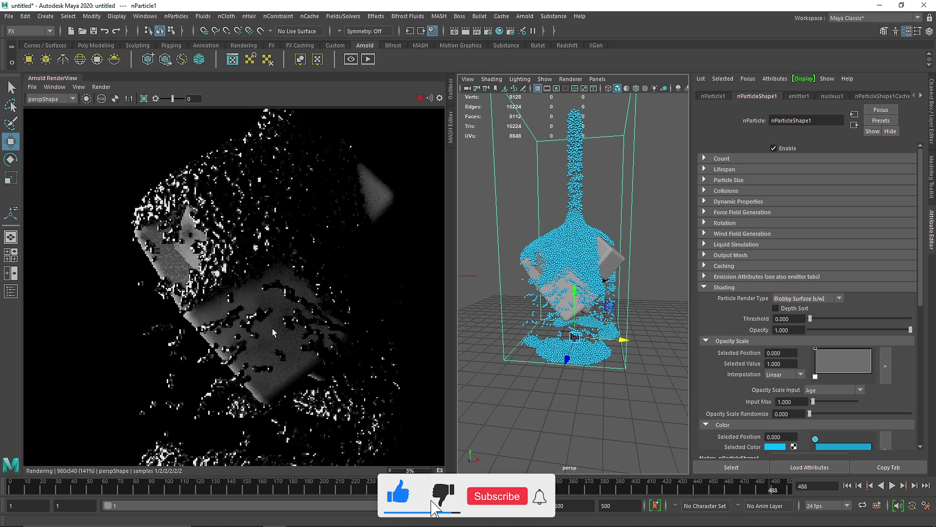
scroll(263, 330, "up", 2)
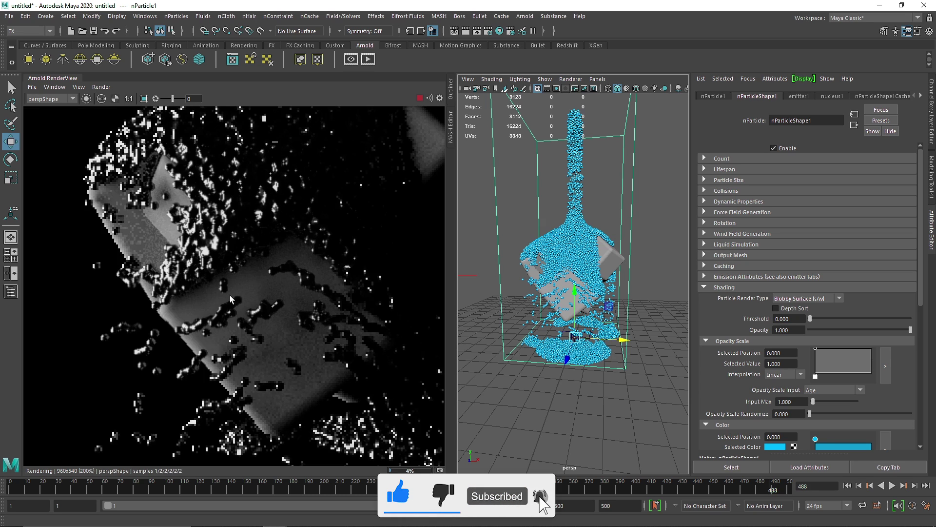
left_click_drag(227, 294, 287, 328)
scroll(274, 313, "up", 4)
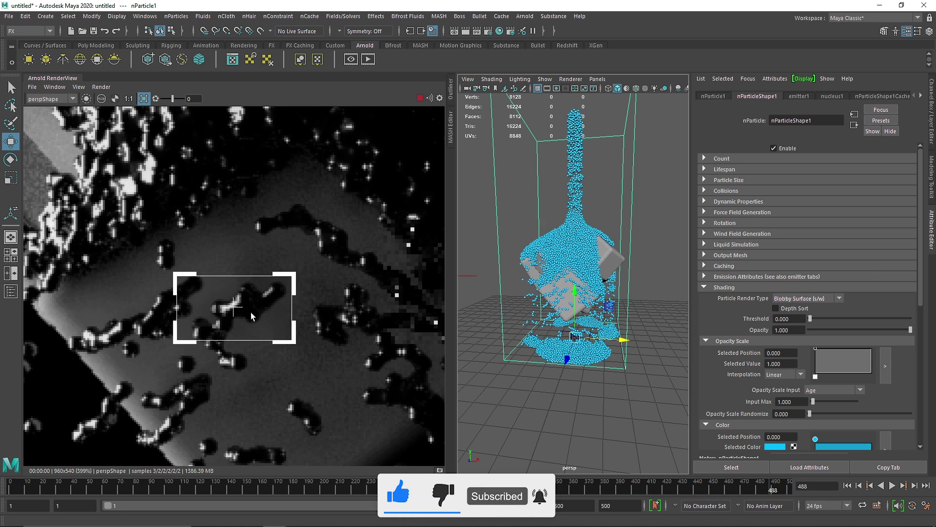
left_click_drag(180, 340, 82, 369)
scroll(205, 345, "down", 4)
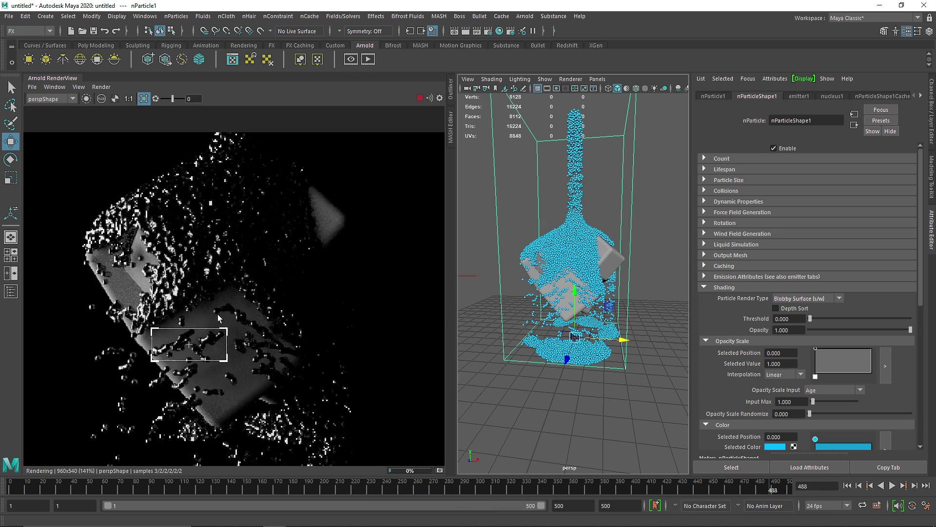
Step: Mark a new render region over the particles covering the upper-left cube corner and inspect their blobby surface
middle_click_drag(211, 346, 236, 287)
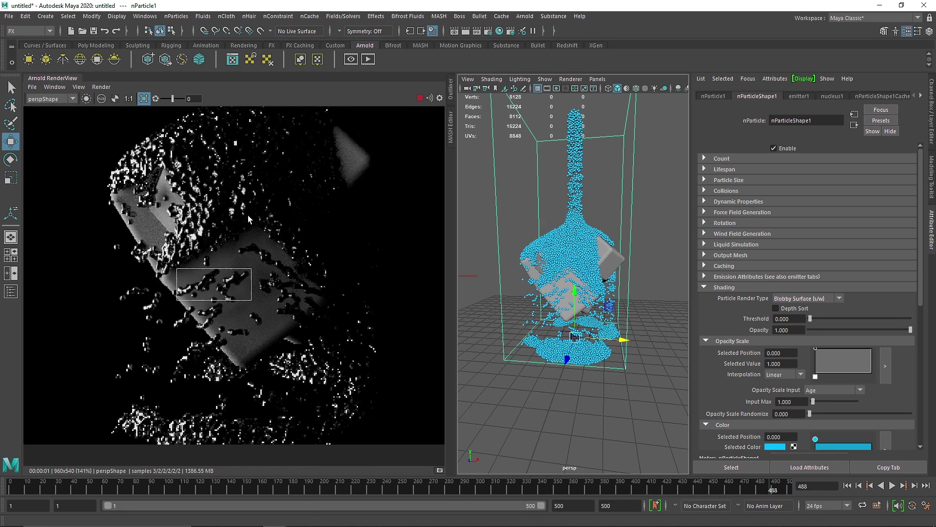
middle_click_drag(226, 341, 231, 385)
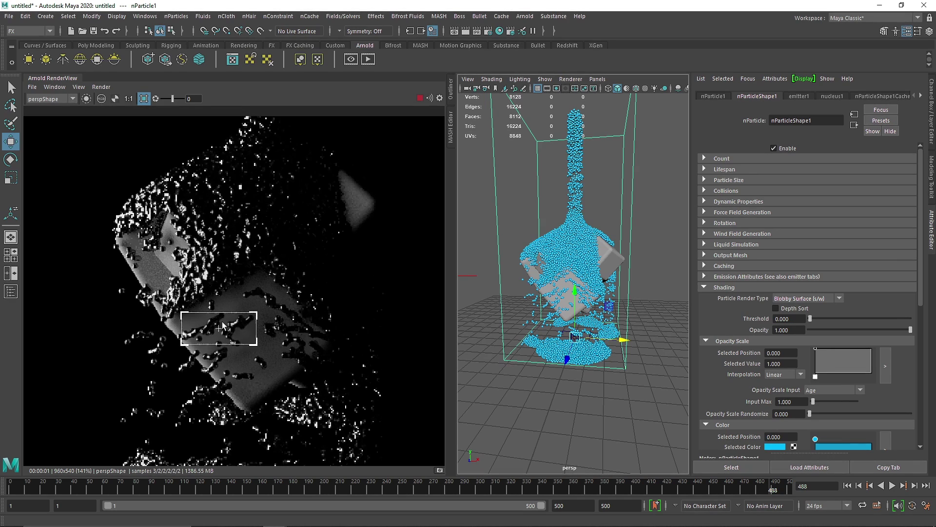
left_click_drag(99, 183, 207, 257)
scroll(161, 223, "up", 2)
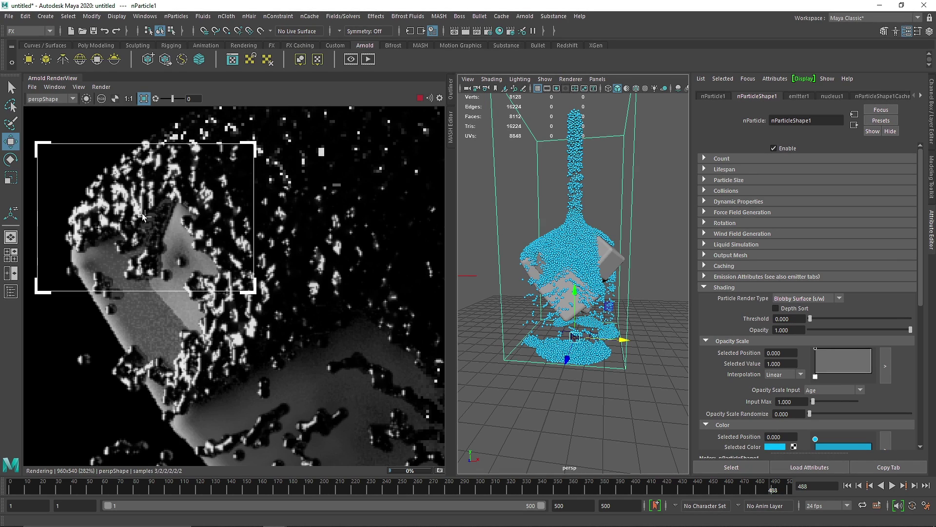
Step: Mark a wide render region over the pooled particles at the base of the image and inspect their surface
middle_click_drag(206, 331, 229, 165)
left_click_drag(62, 285, 395, 459)
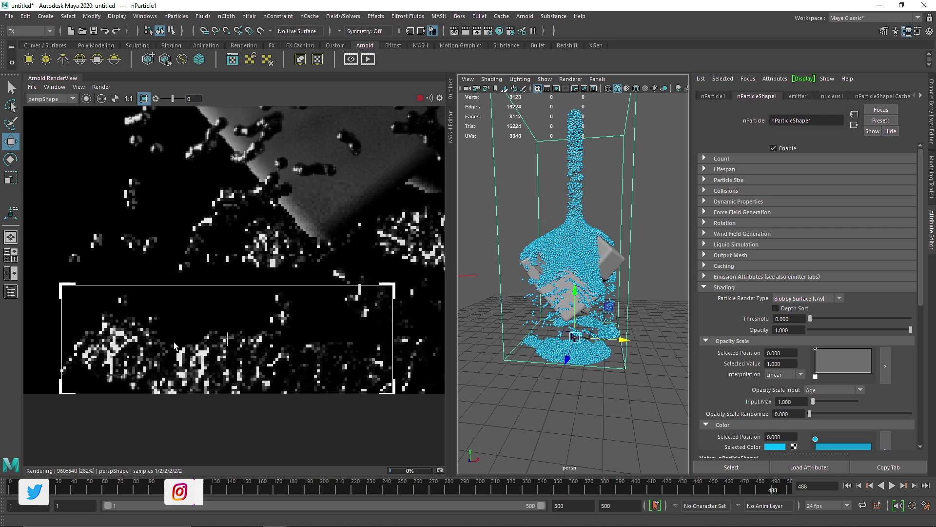
scroll(174, 342, "up", 1)
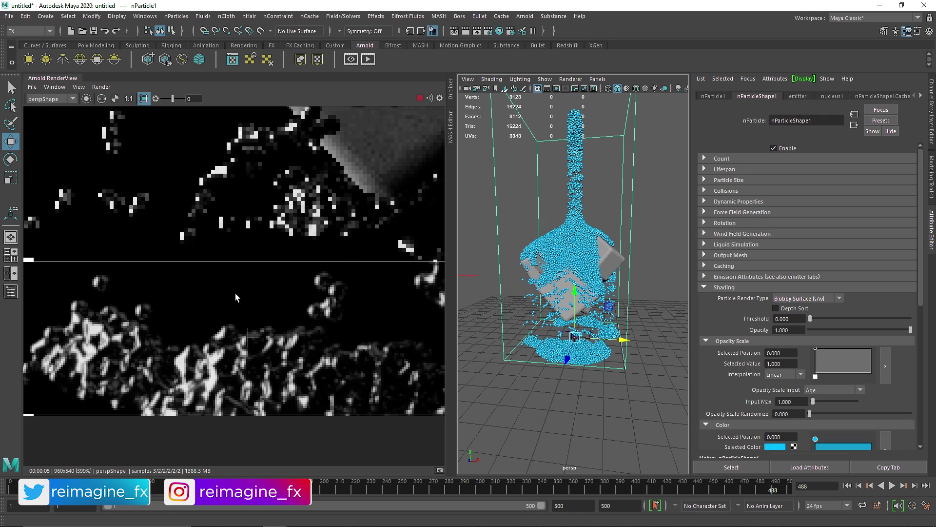
scroll(235, 294, "down", 2)
middle_click_drag(295, 183, 281, 245)
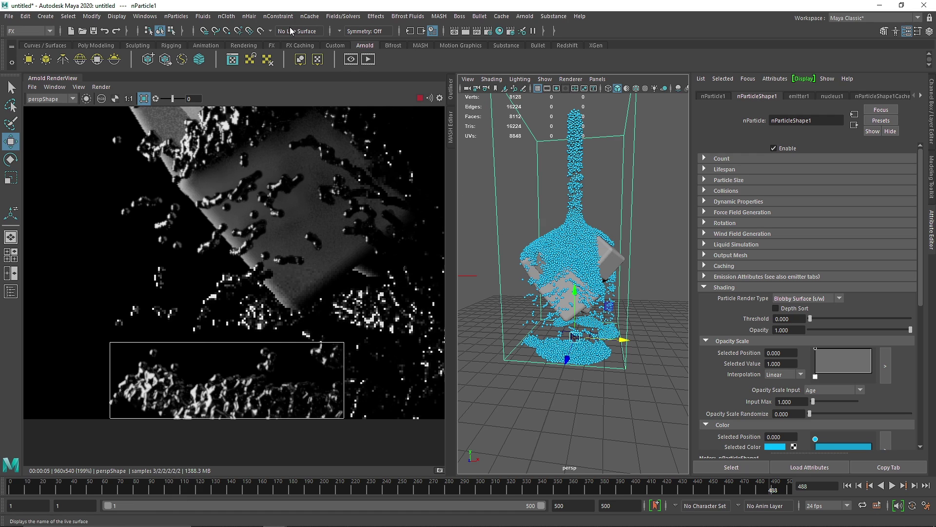
Step: Switch to the Rendering menu set and look up the Render Sequence command without running it
left_click(30, 31)
left_click(25, 80)
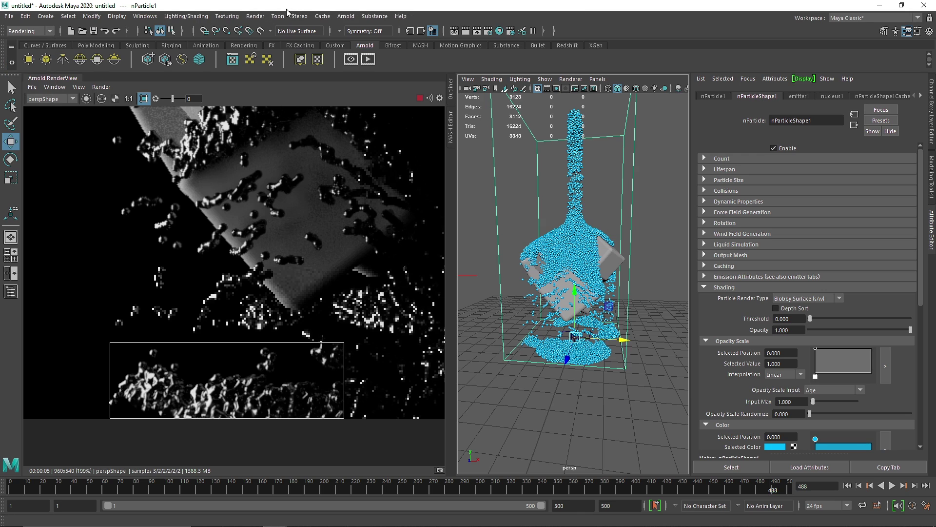
left_click(255, 16)
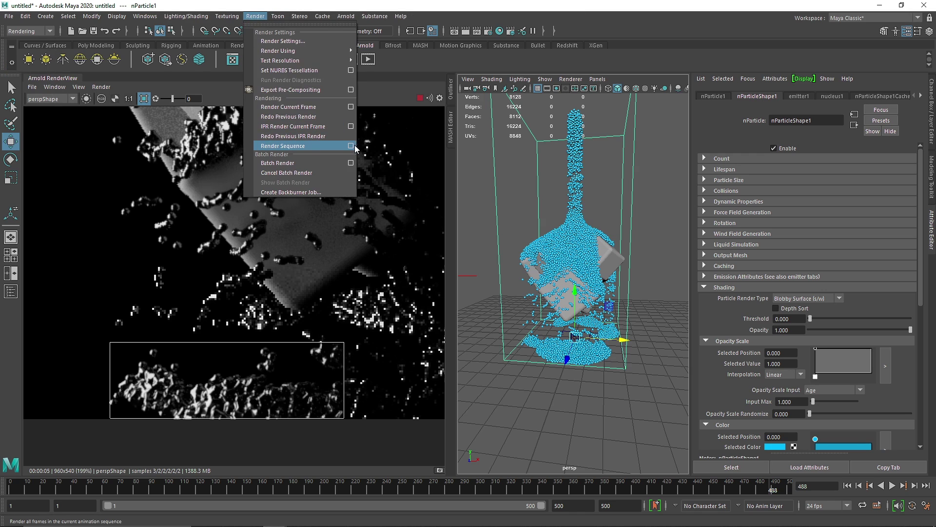
left_click(415, 155)
Step: View the whole rendered image once more and close the Arnold RenderView
scroll(313, 257, "down", 5)
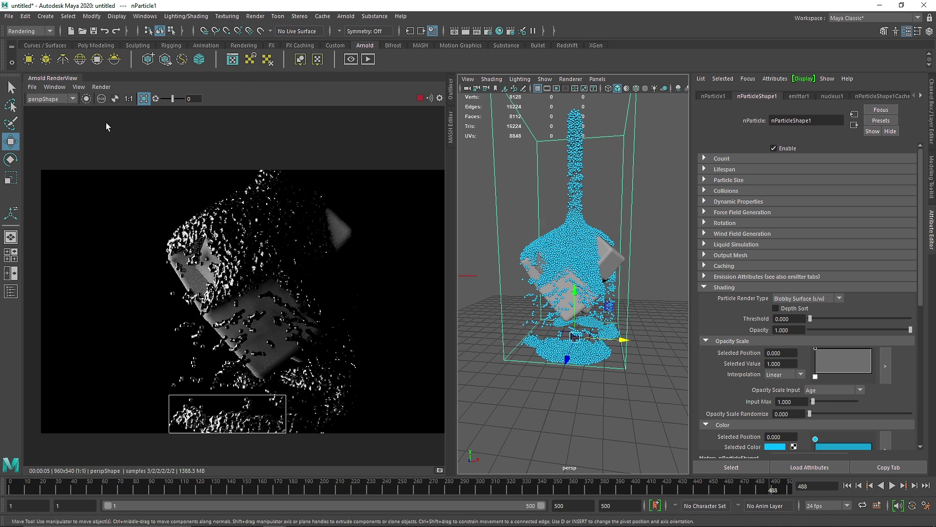
right_click(64, 81)
left_click(83, 116)
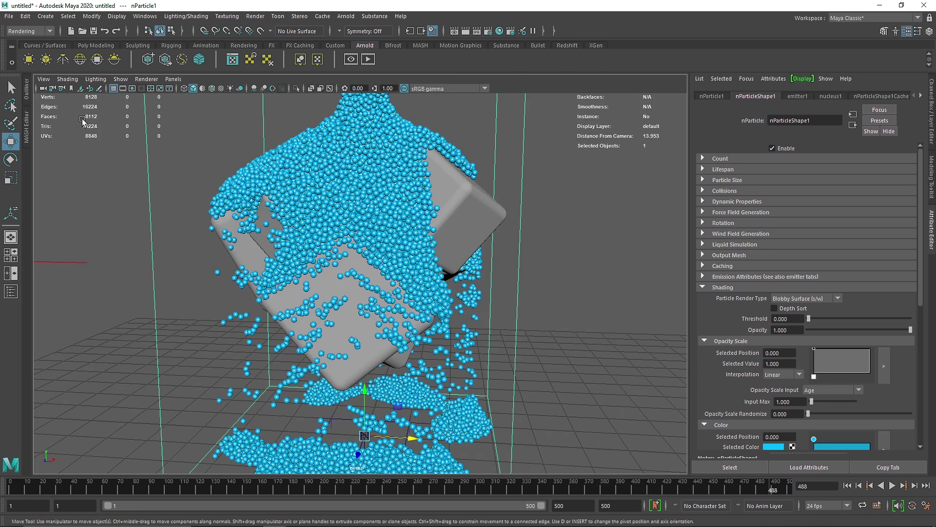